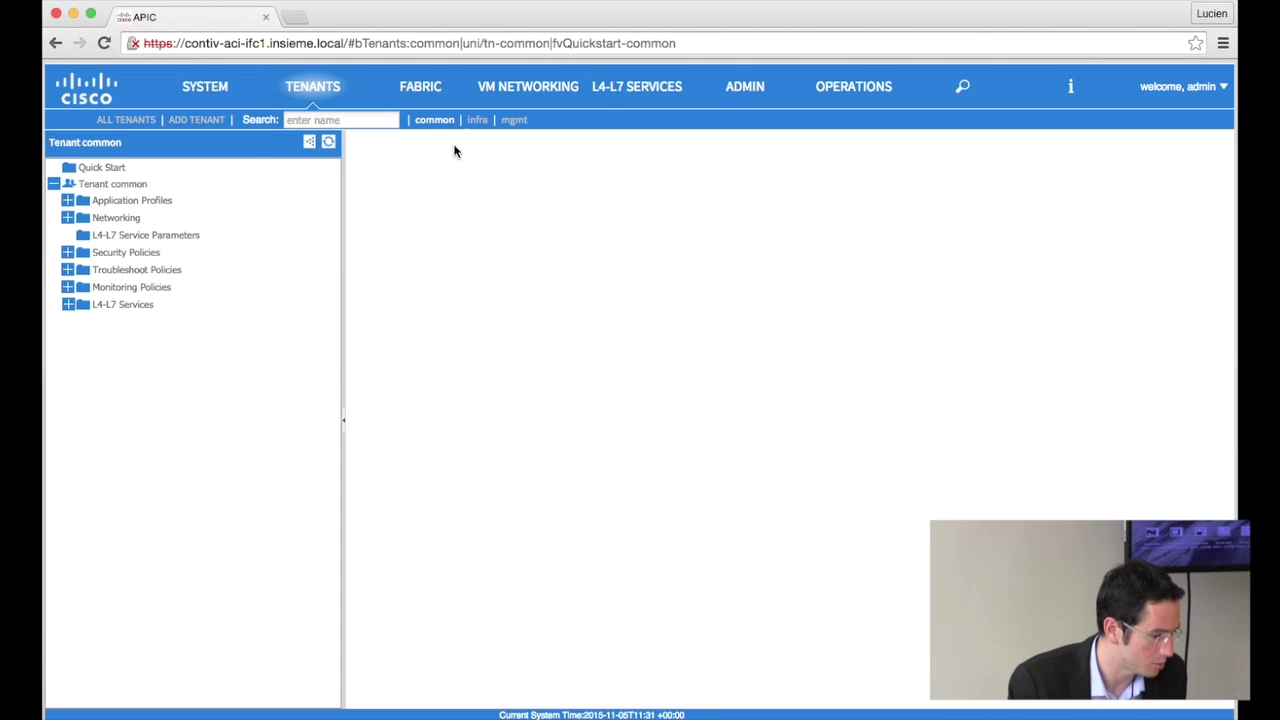
# Switch to the terminal windows and get fresh prompts on both contiv-aci-server1 and contiv-aci-server2
pyautogui.click(514, 120)
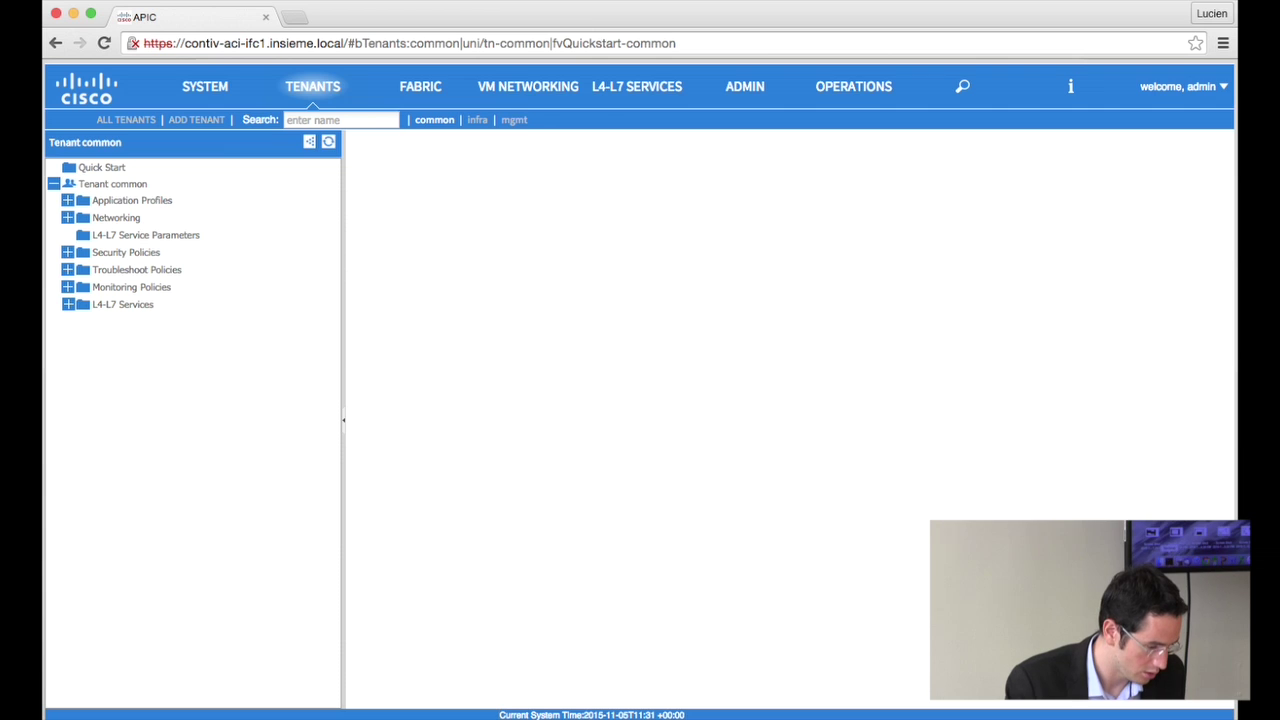
pyautogui.press('super+Tab')
pyautogui.click(374, 337)
pyautogui.press('Return')
pyautogui.press('Return')
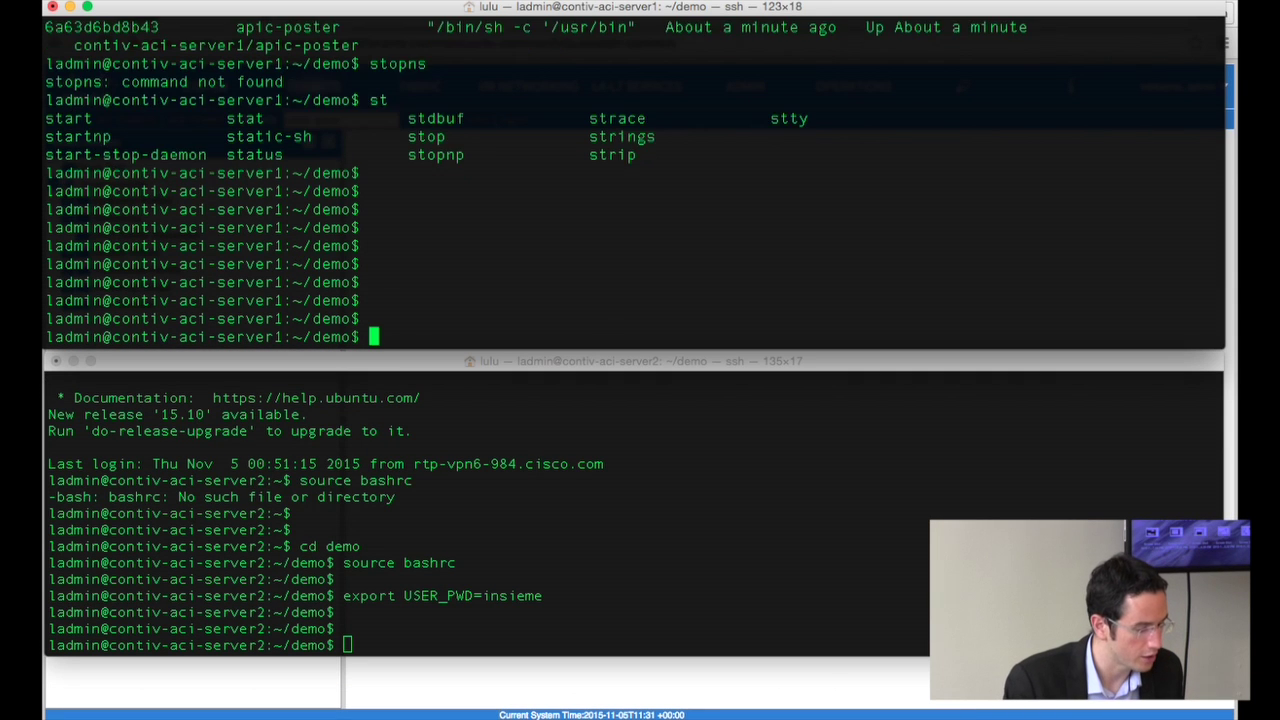
pyautogui.press('Return')
pyautogui.click(307, 440)
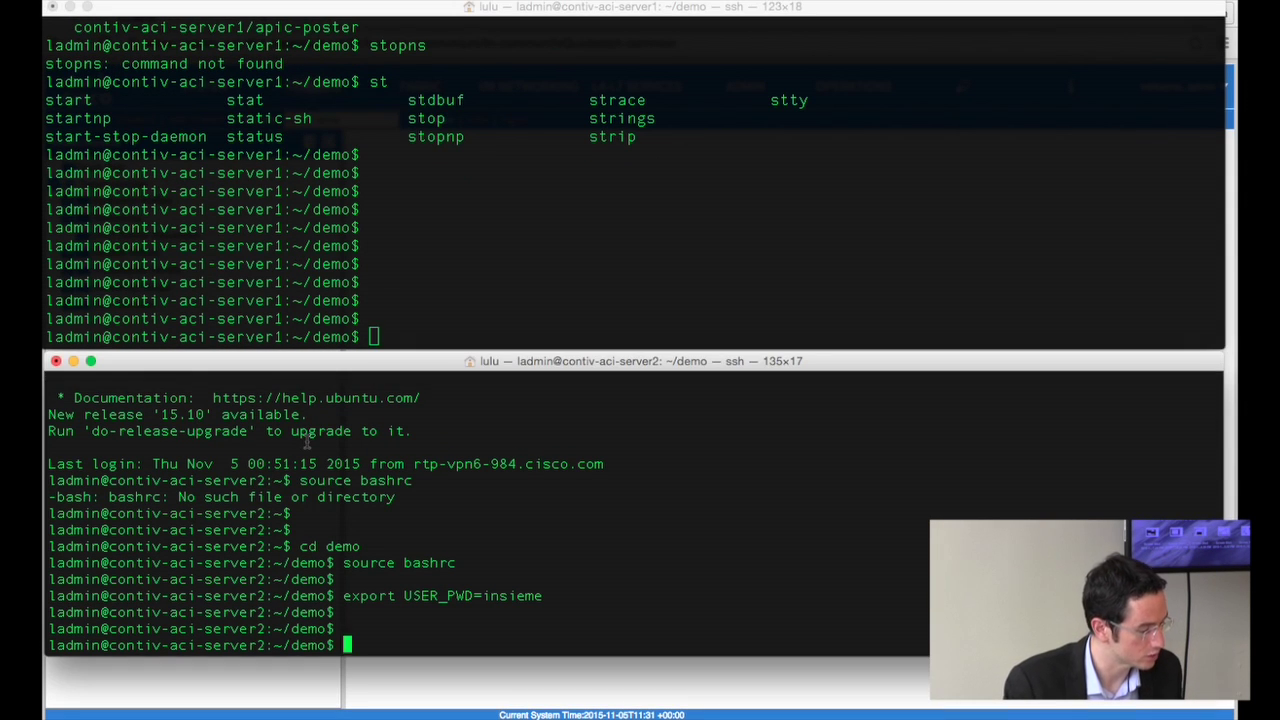
pyautogui.press('Return')
pyautogui.press('Return')
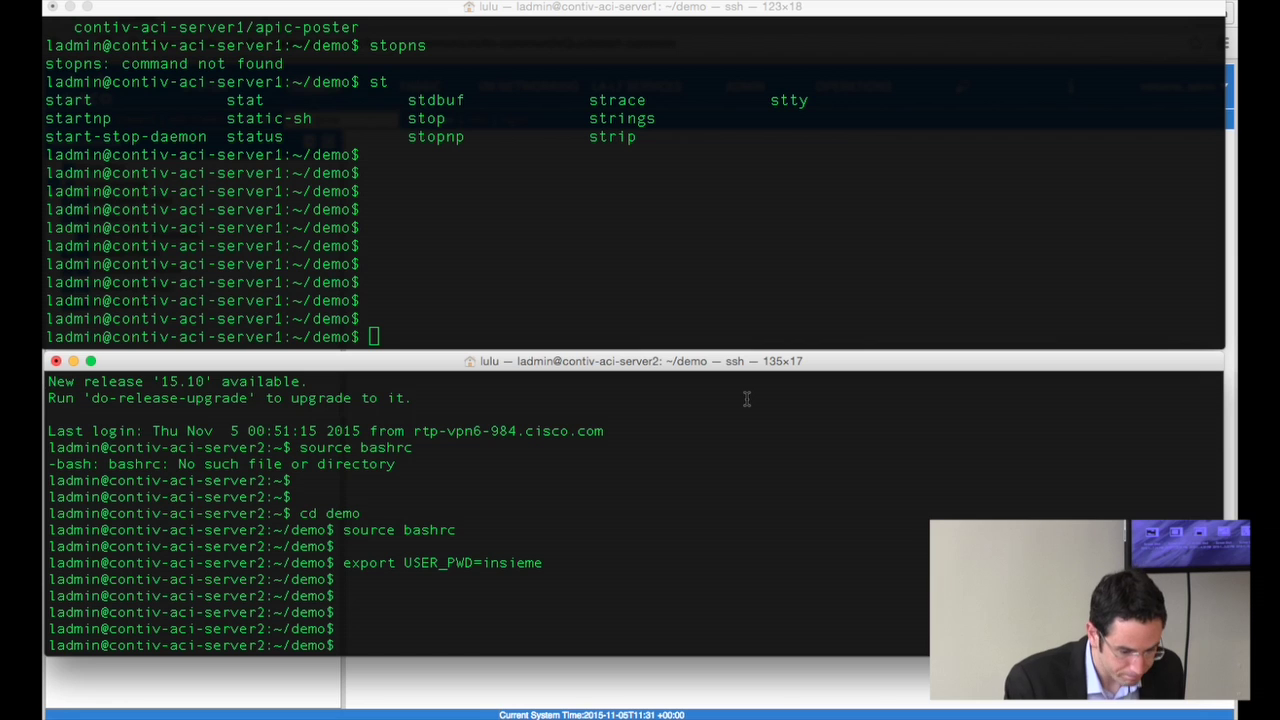
# Run docker info in the contiv-aci-server1 session to list the cluster details
pyautogui.click(620, 223)
pyautogui.write('docker info')
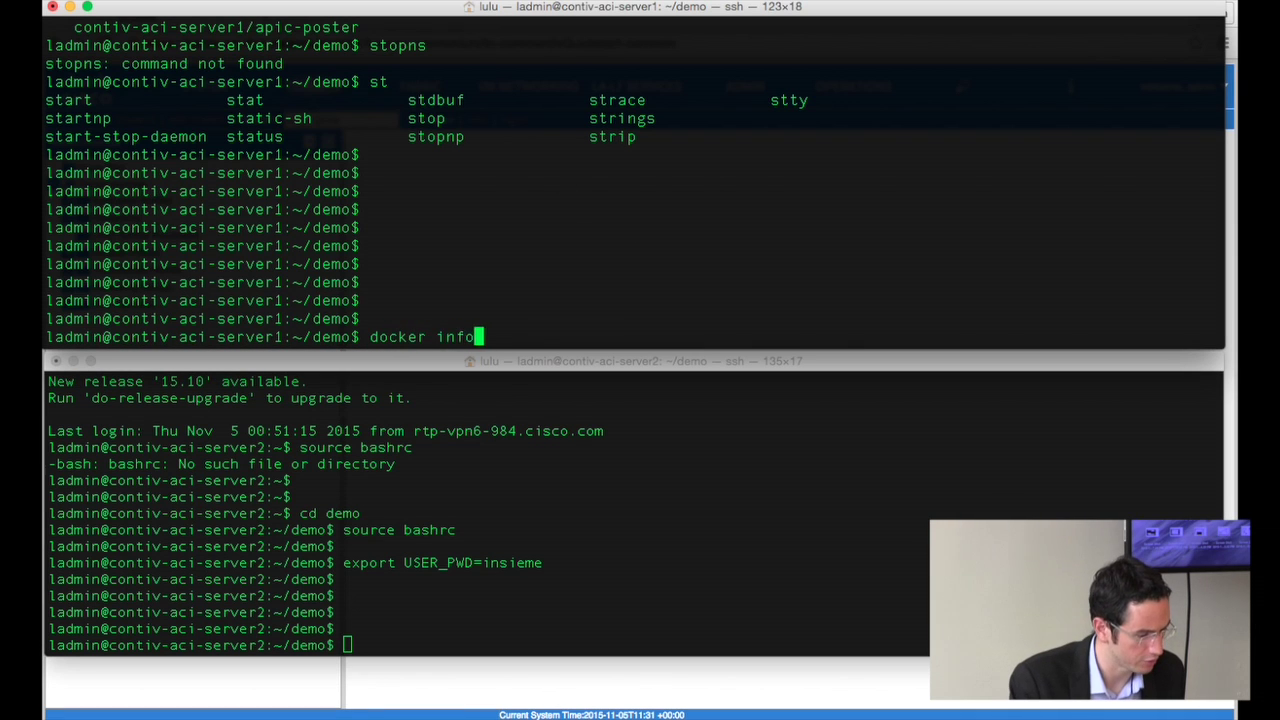
pyautogui.press('Return')
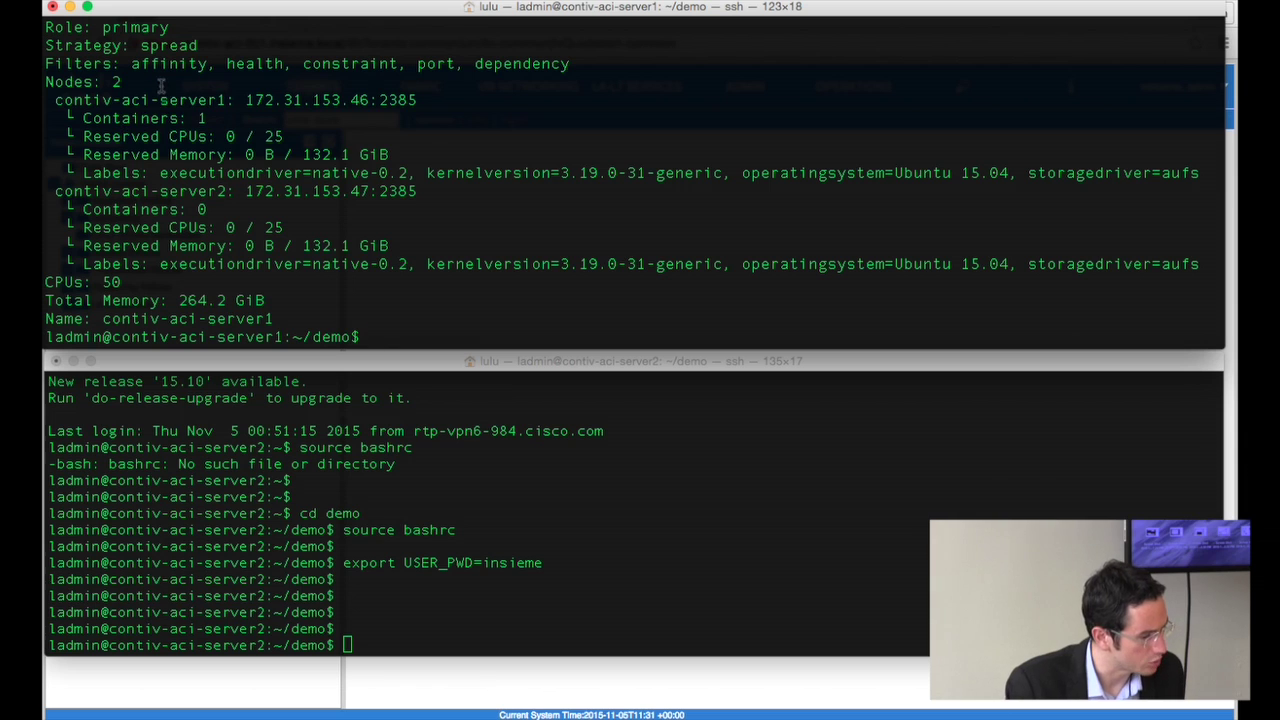
# Highlight the contiv-aci-server1 and contiv-aci-server2 node entries, the second node's container count and the total CPUs in the output
pyautogui.moveTo(245, 99); pyautogui.dragTo(45, 100)
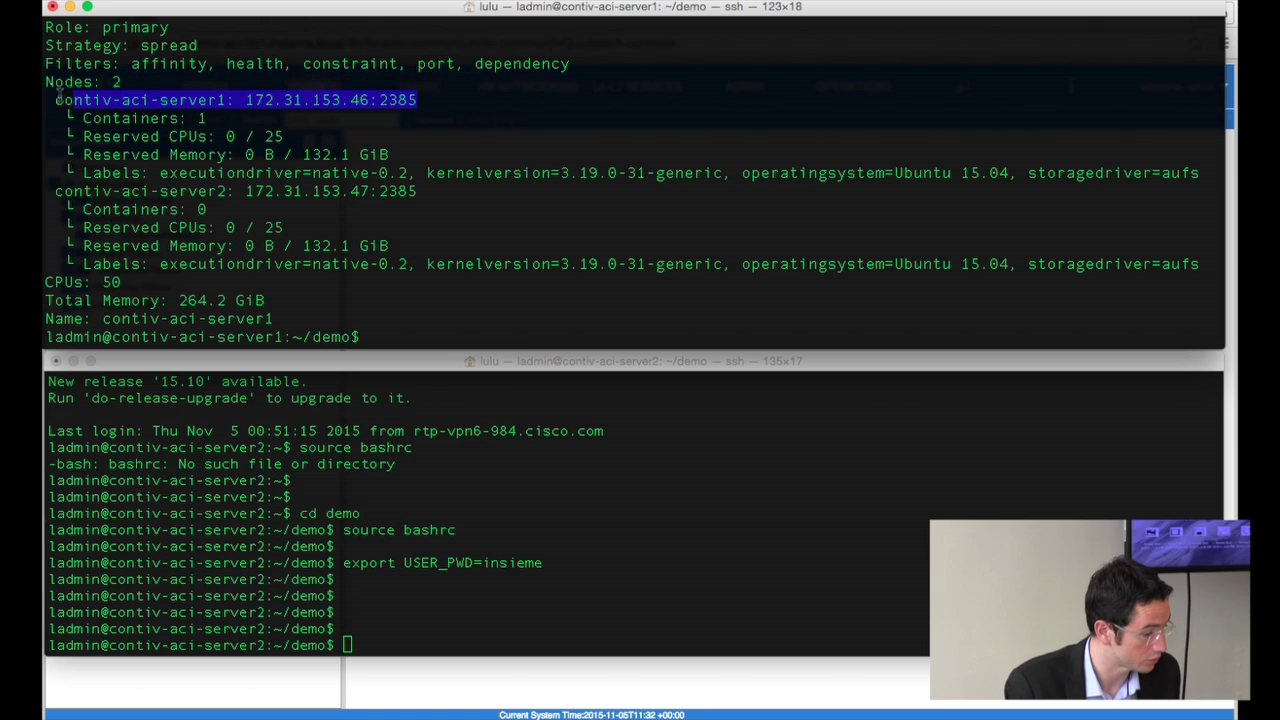
pyautogui.moveTo(47, 195); pyautogui.dragTo(427, 195)
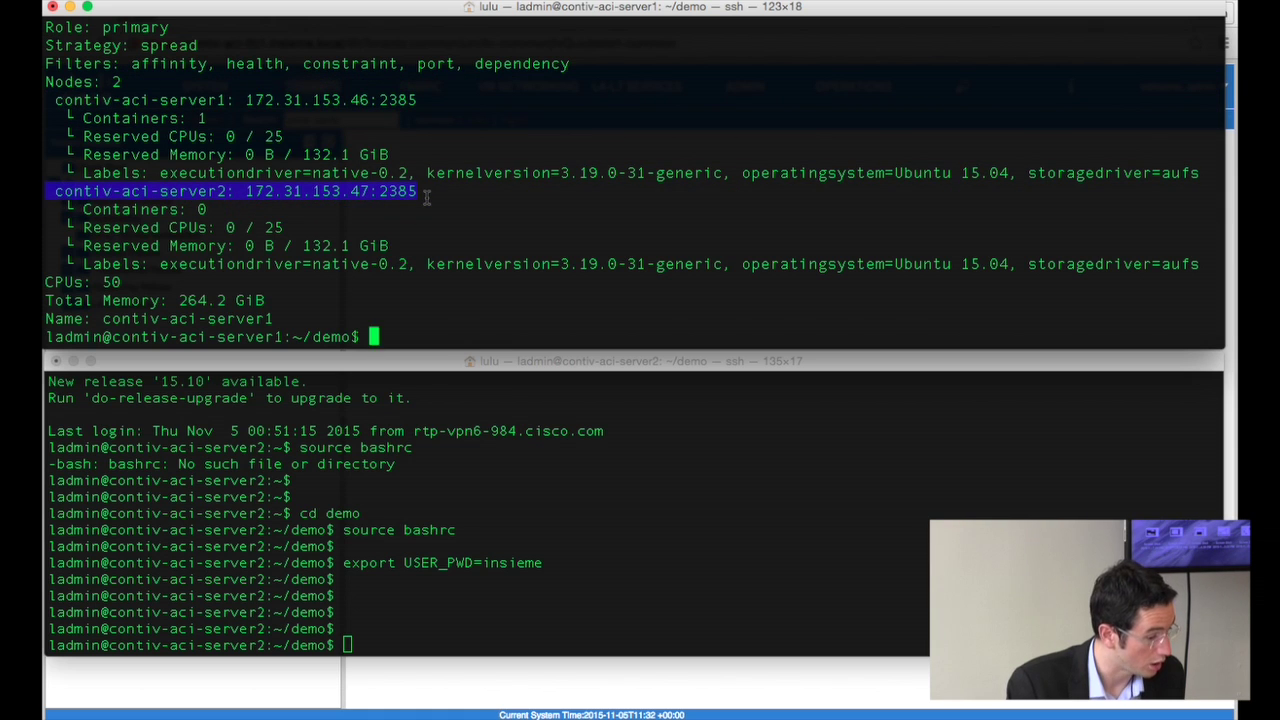
pyautogui.click(207, 213)
pyautogui.moveTo(199, 207); pyautogui.dragTo(170, 208)
pyautogui.click(220, 110)
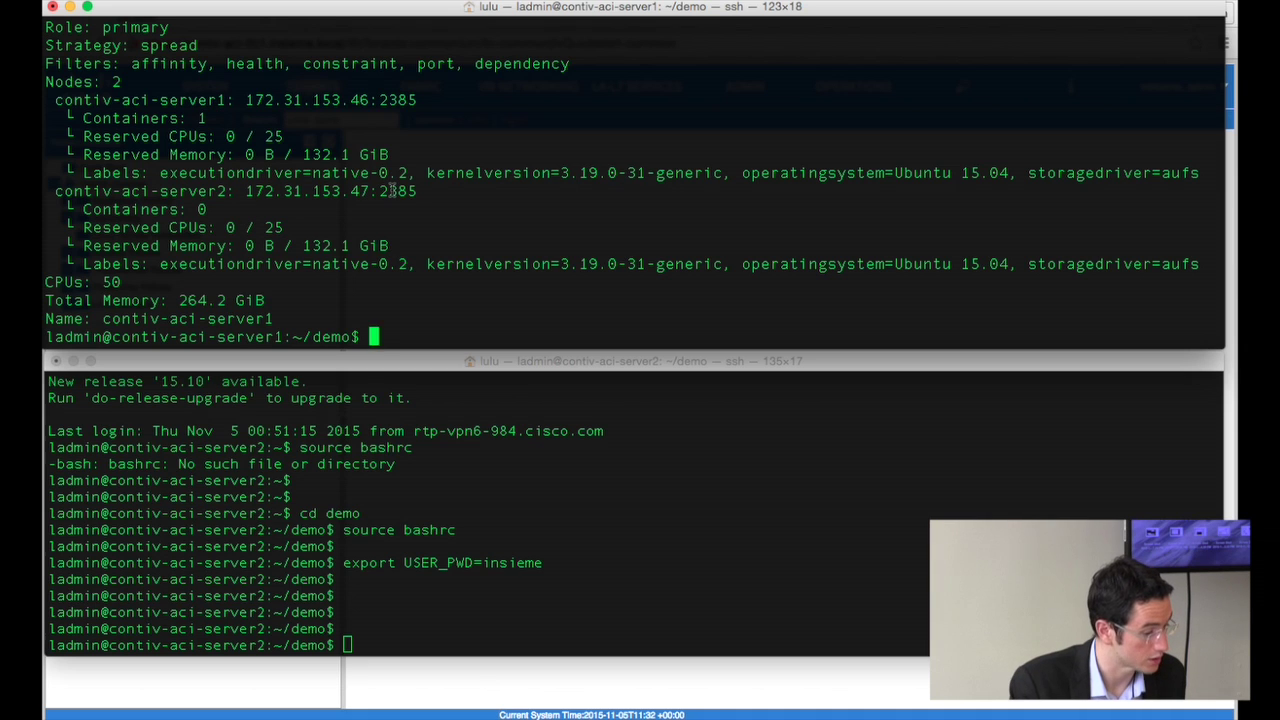
pyautogui.doubleClick(111, 282)
pyautogui.click(130, 172)
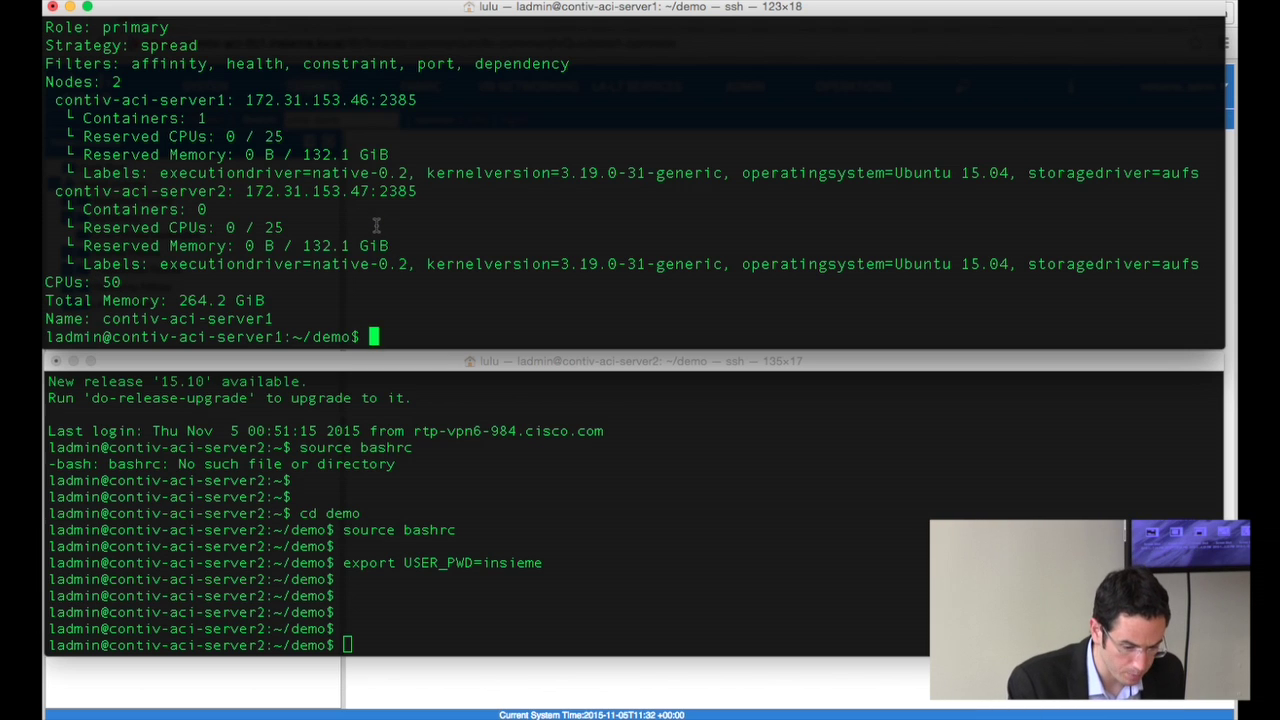
# List the running containers with docker ps and highlight the apic-poster image
pyautogui.write('docker ps')
pyautogui.press('Return')
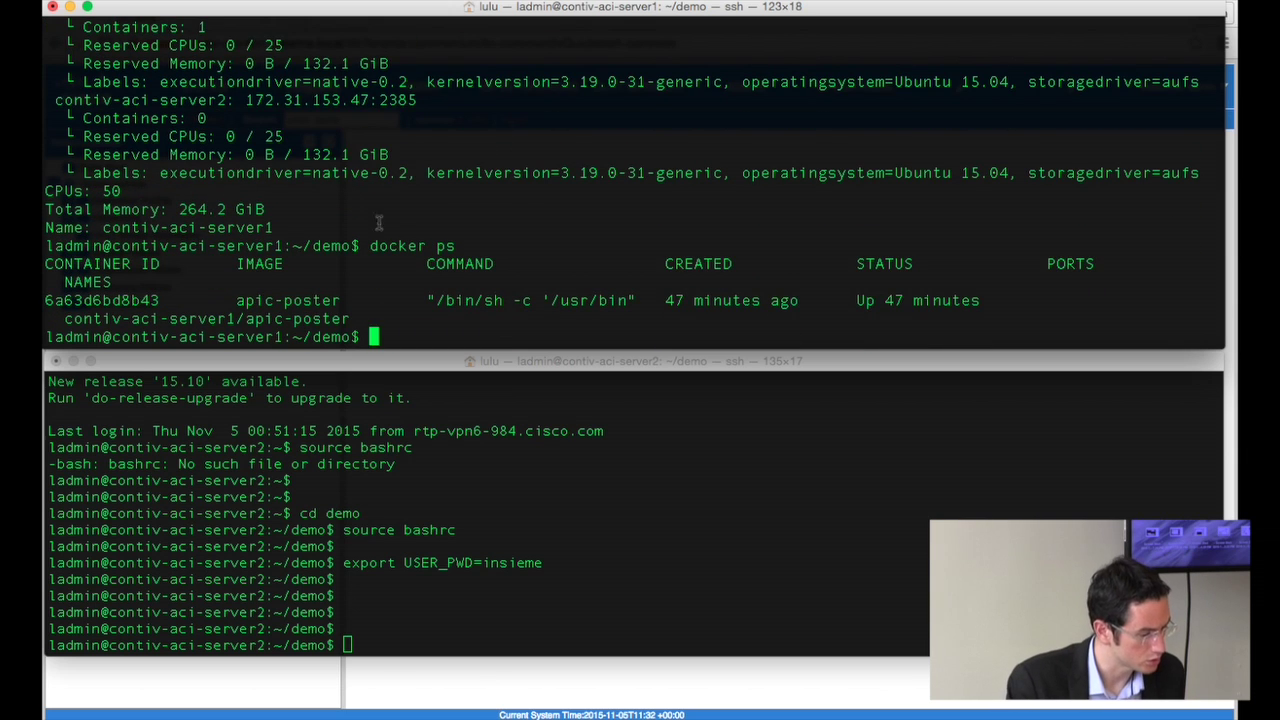
pyautogui.moveTo(345, 300); pyautogui.dragTo(229, 304)
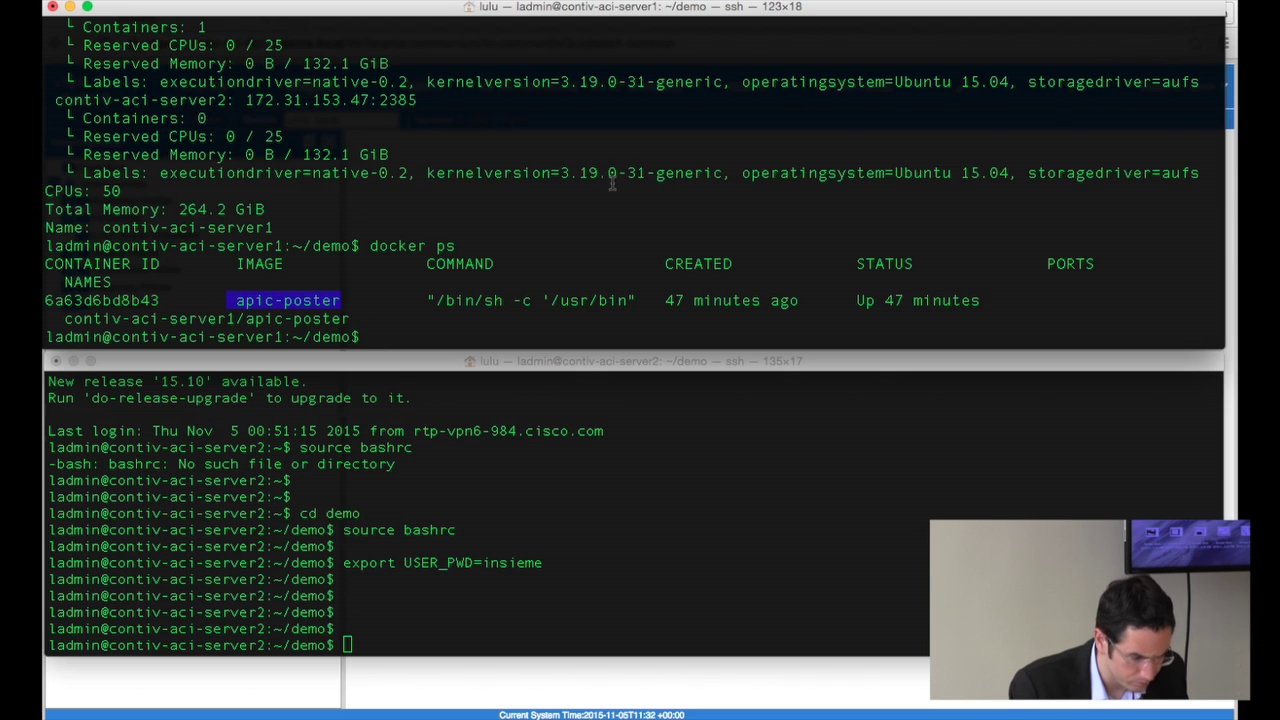
# Change into the compose directory on contiv-aci-server1
pyautogui.click(418, 236)
pyautogui.write('cd ')
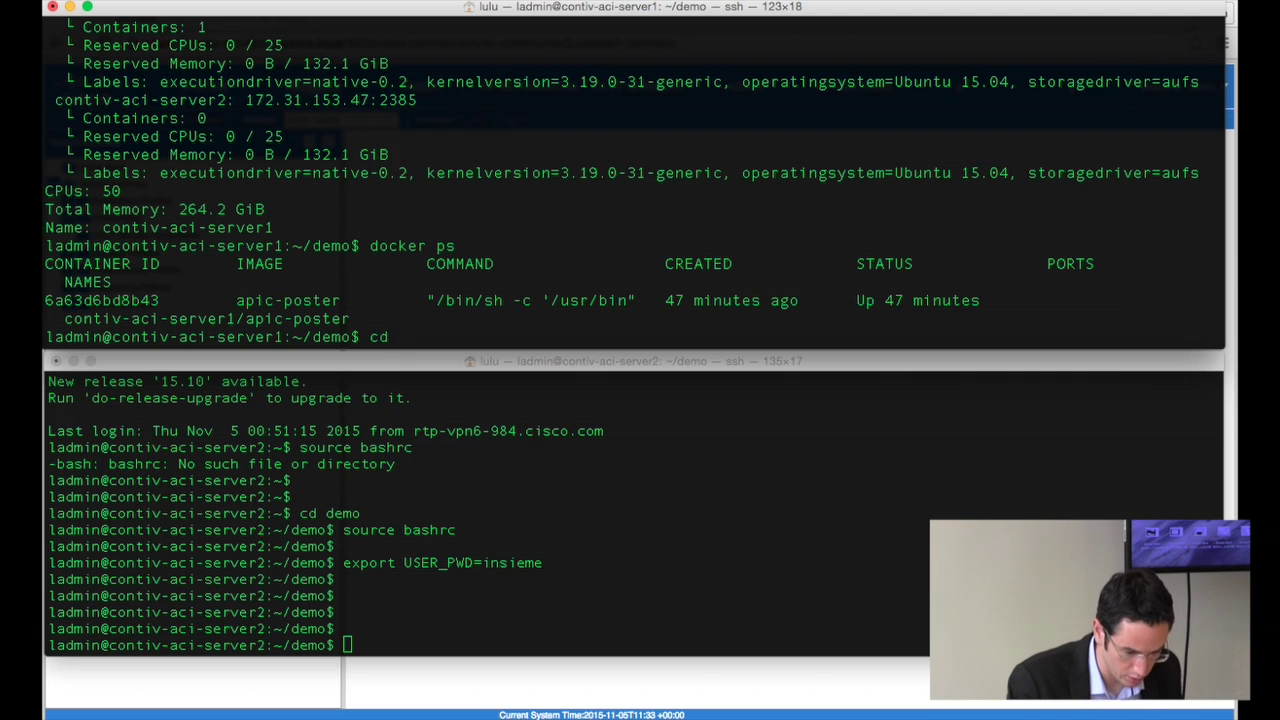
pyautogui.write('compos')
pyautogui.write('e')
pyautogui.press('Return')
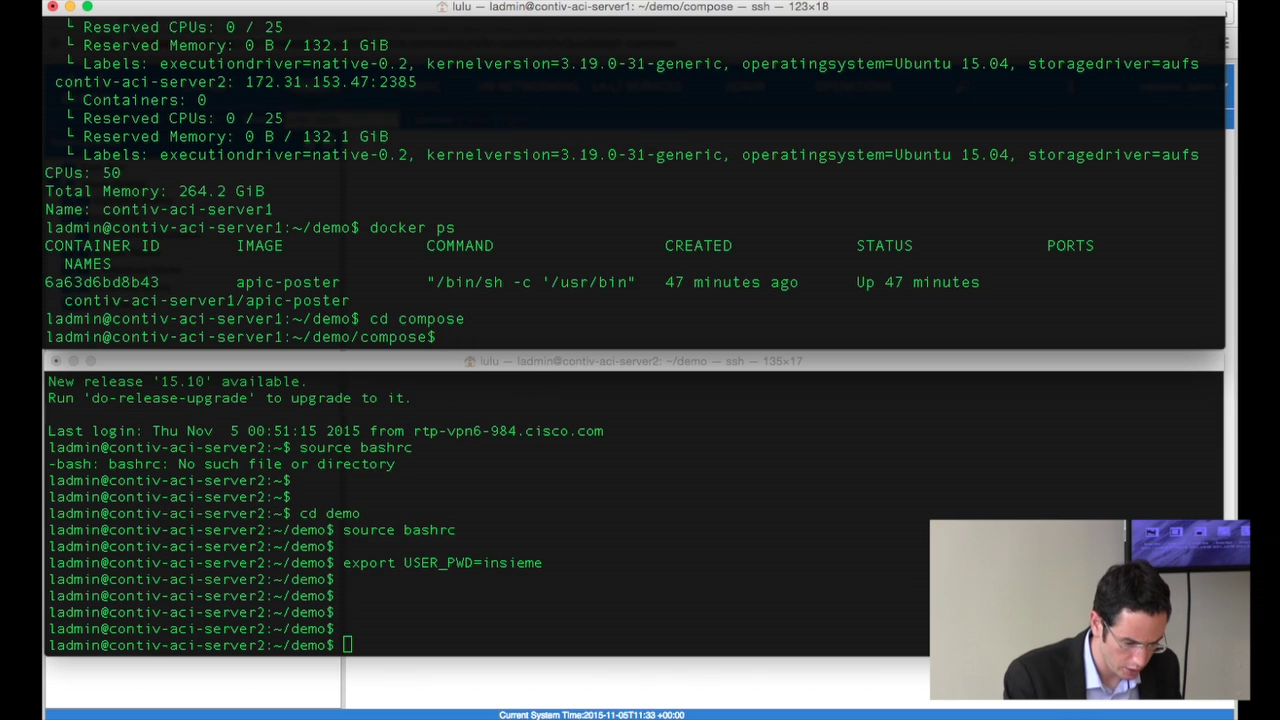
# Display docker-compose.yml and highlight the web service's image and port definition and its redis link
pyautogui.write('cat dock')
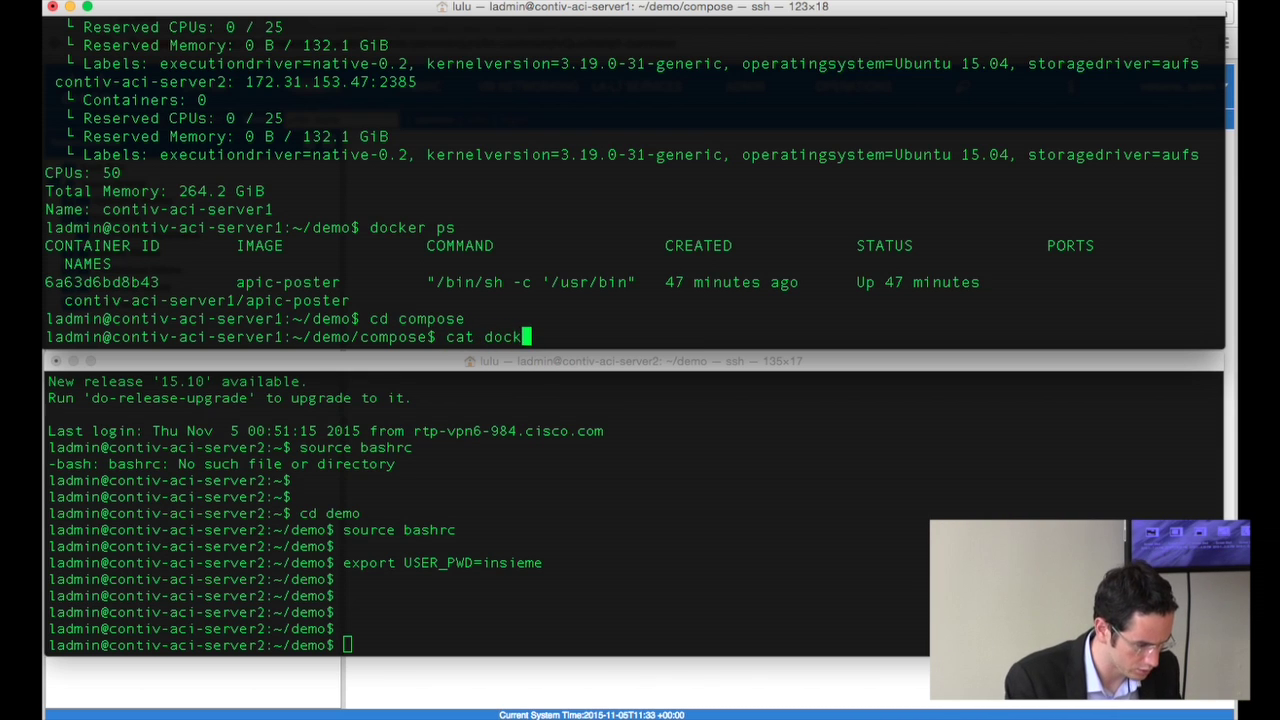
pyautogui.write('er-co')
pyautogui.press('Tab')
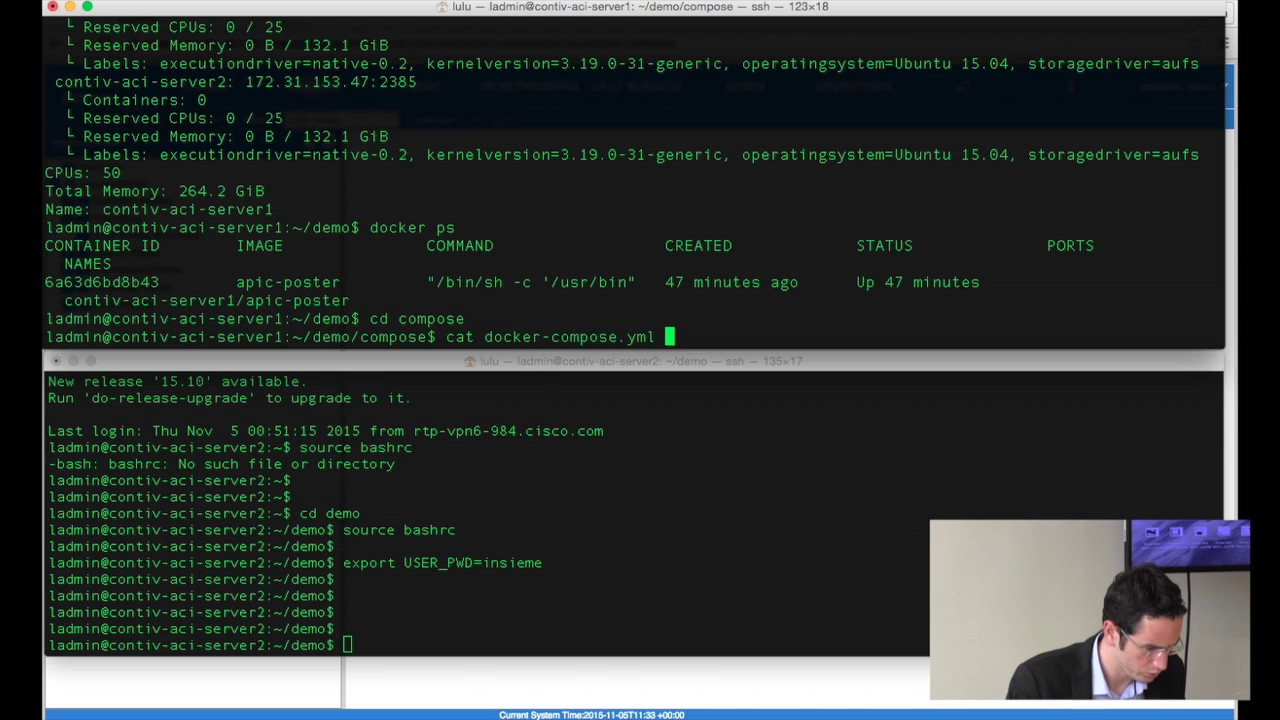
pyautogui.press('Return')
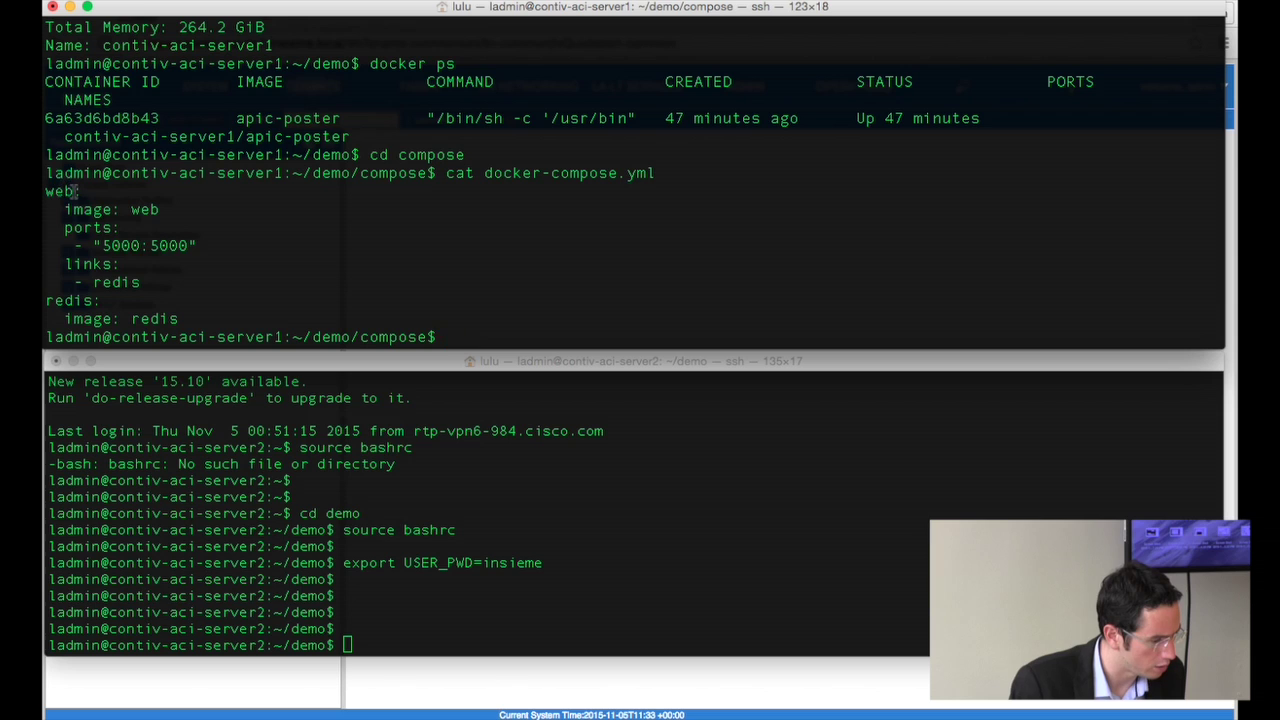
pyautogui.moveTo(47, 190); pyautogui.dragTo(212, 245)
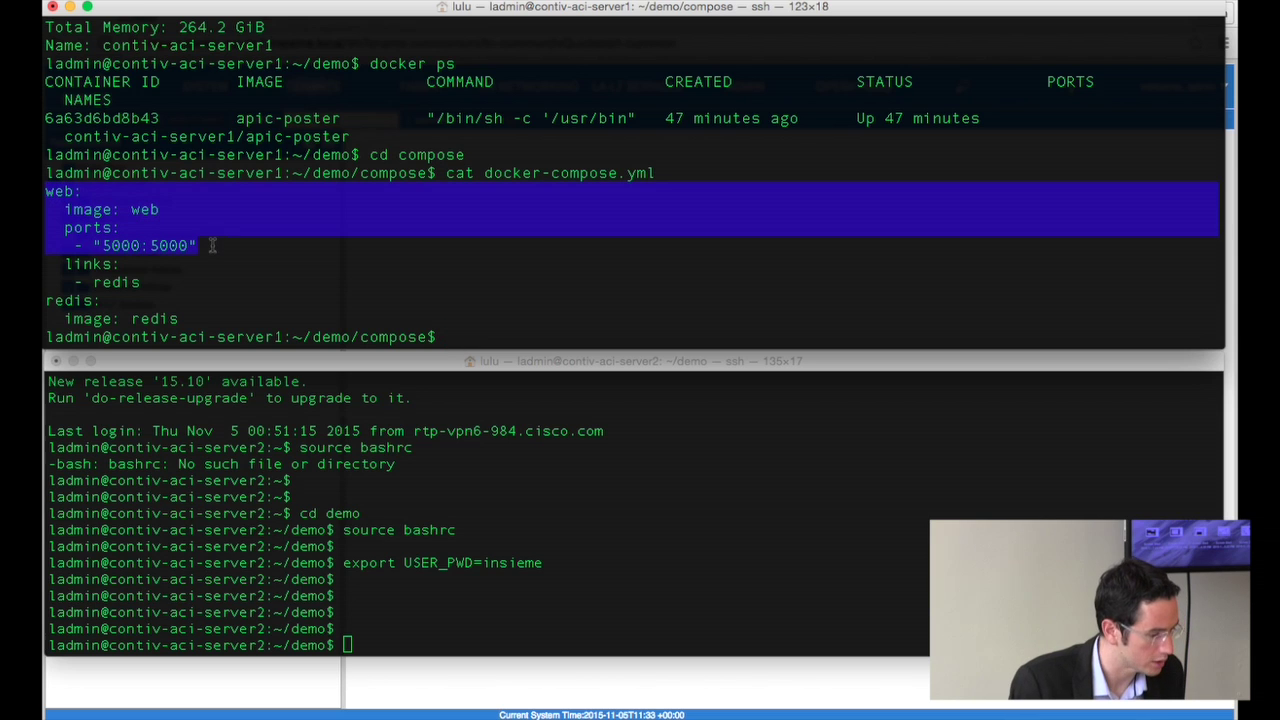
pyautogui.click(181, 257)
pyautogui.moveTo(142, 282); pyautogui.dragTo(76, 282)
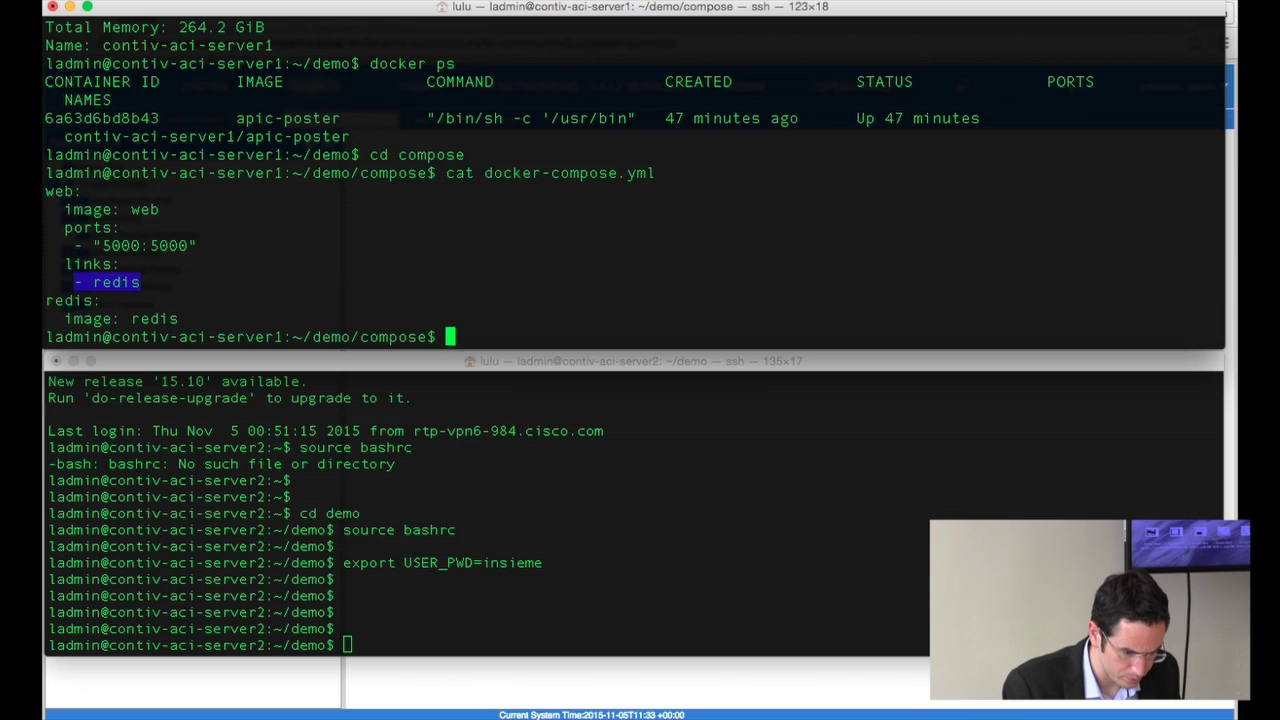
# Start the composition in the background as project prod with docker-compose -p prod up -d on contiv-aci-server1
pyautogui.press('super+Tab')
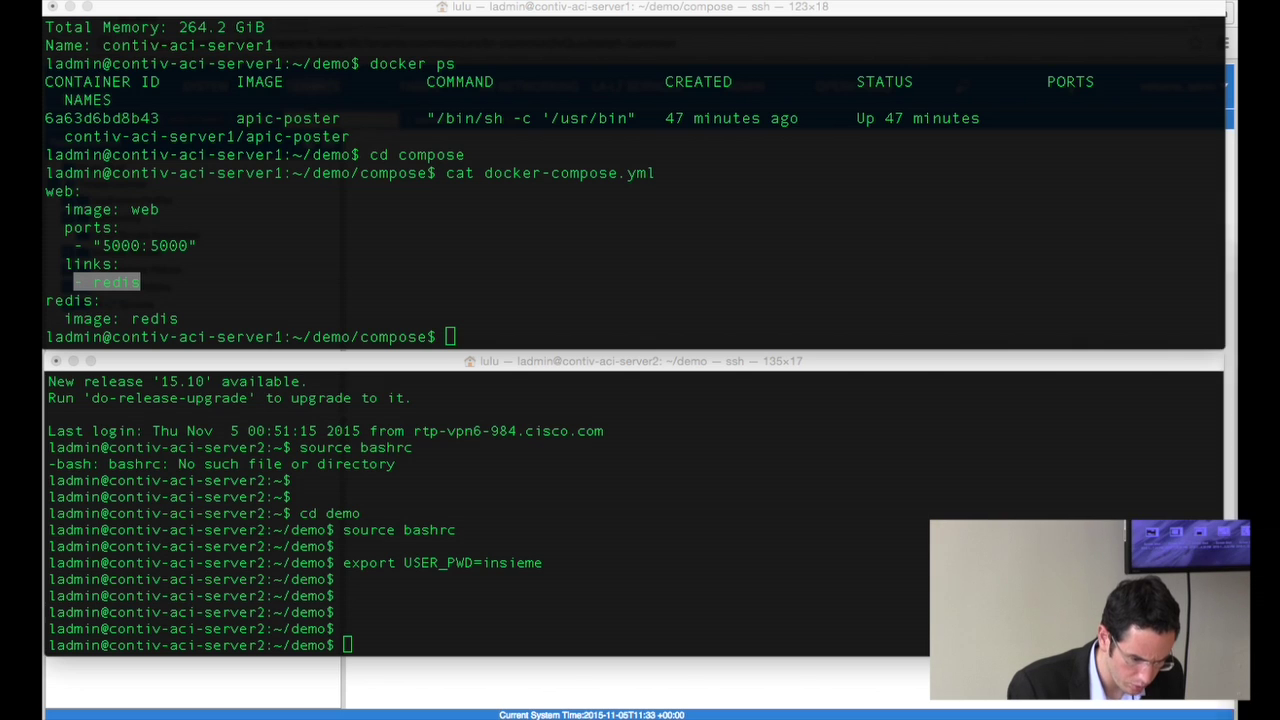
pyautogui.press('super+Tab')
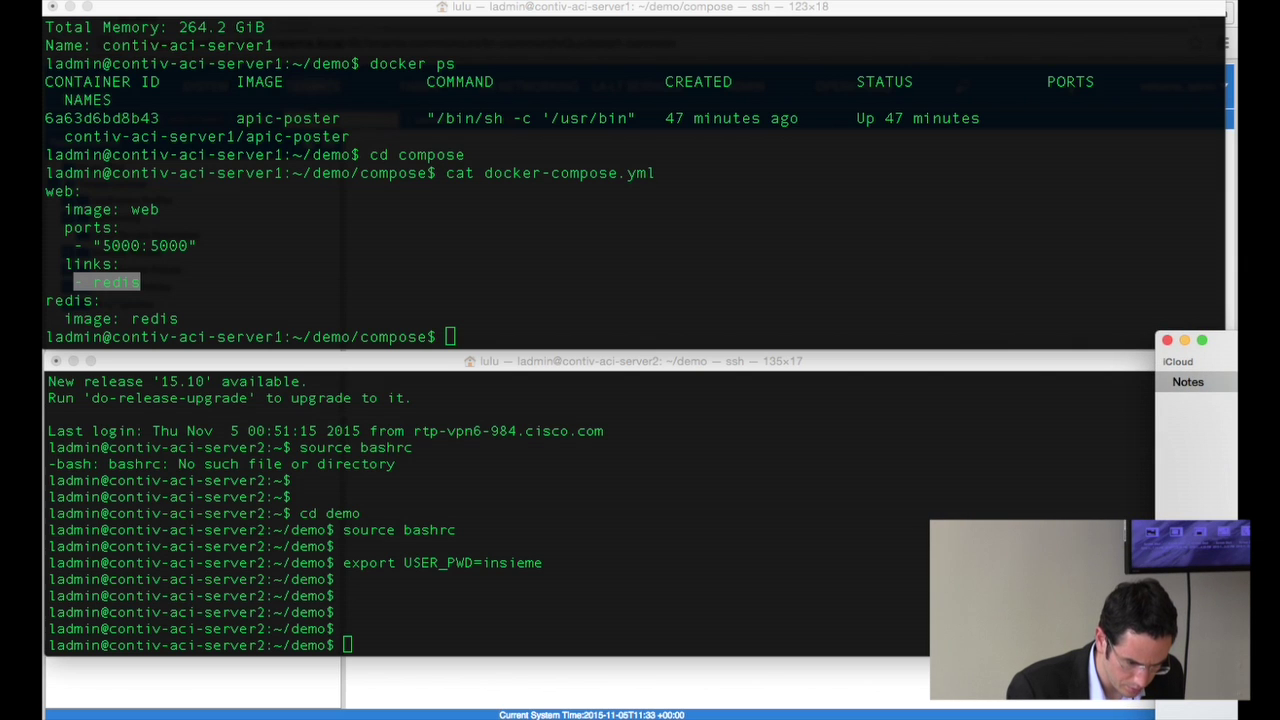
pyautogui.click(656, 282)
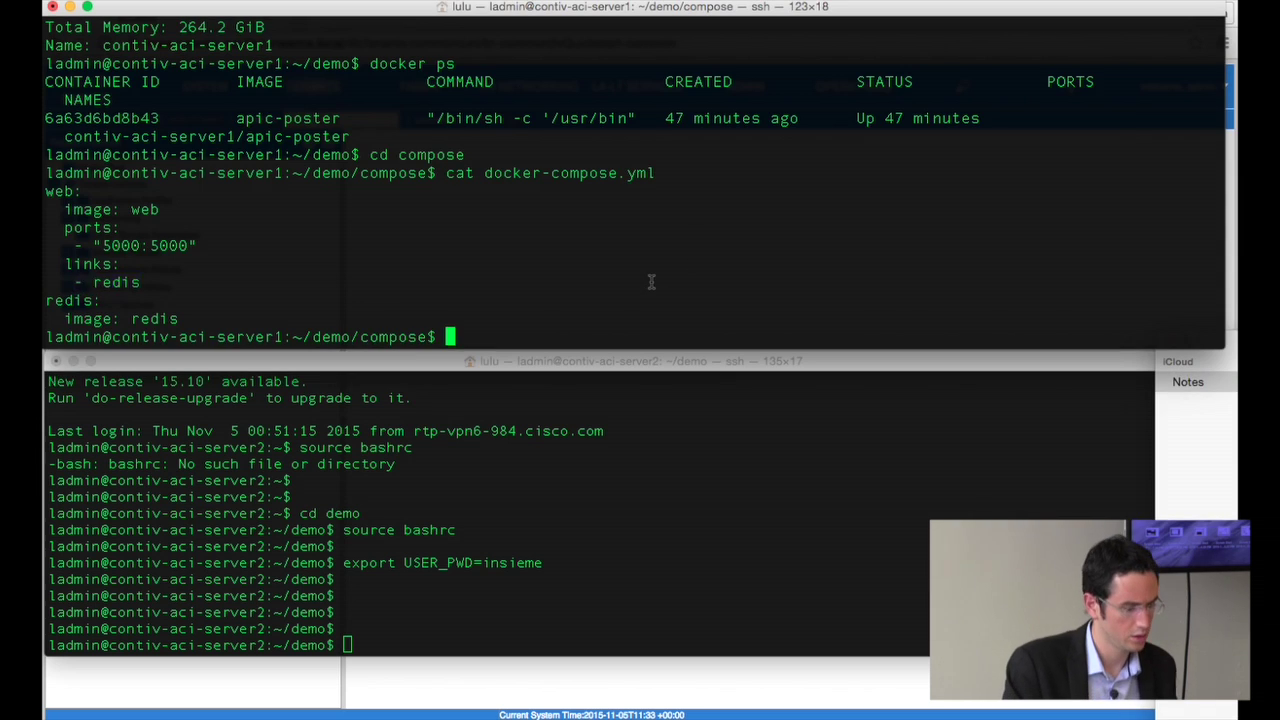
pyautogui.write('docker-compose -p prod up -d')
pyautogui.press('Return')
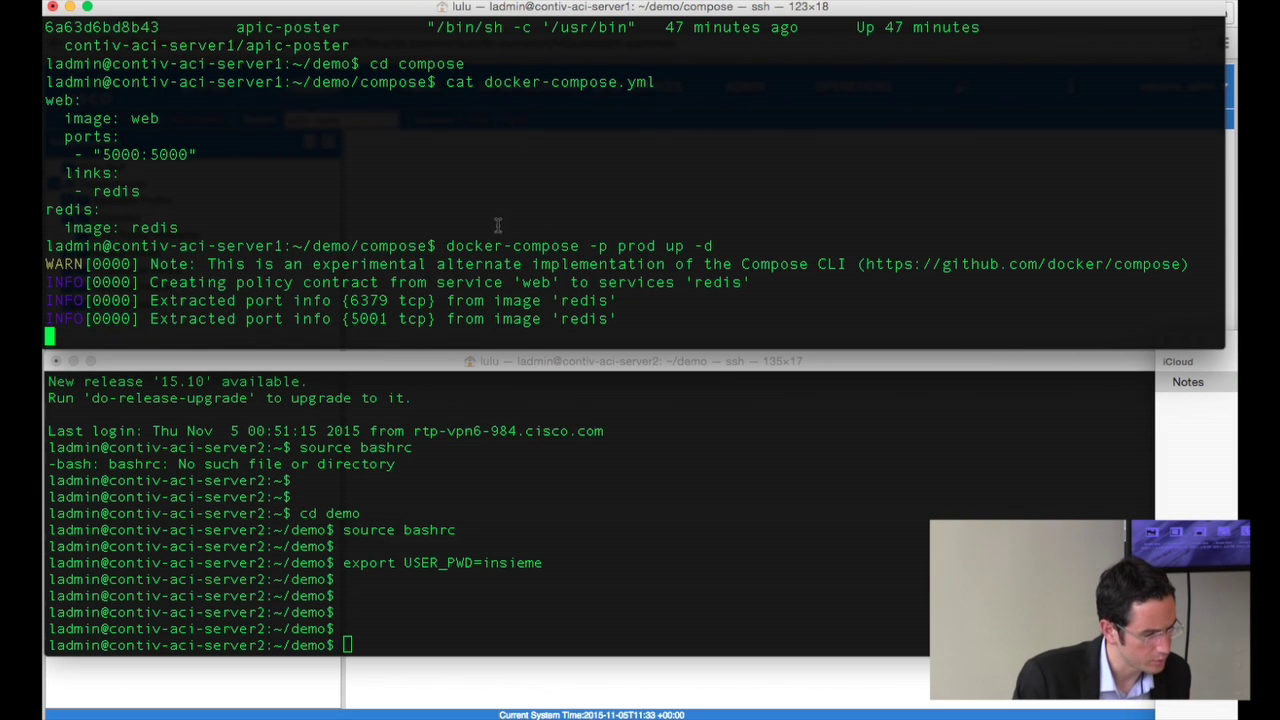
# Highlight the executed docker-compose command and its project name prod
pyautogui.moveTo(446, 245); pyautogui.dragTo(655, 136)
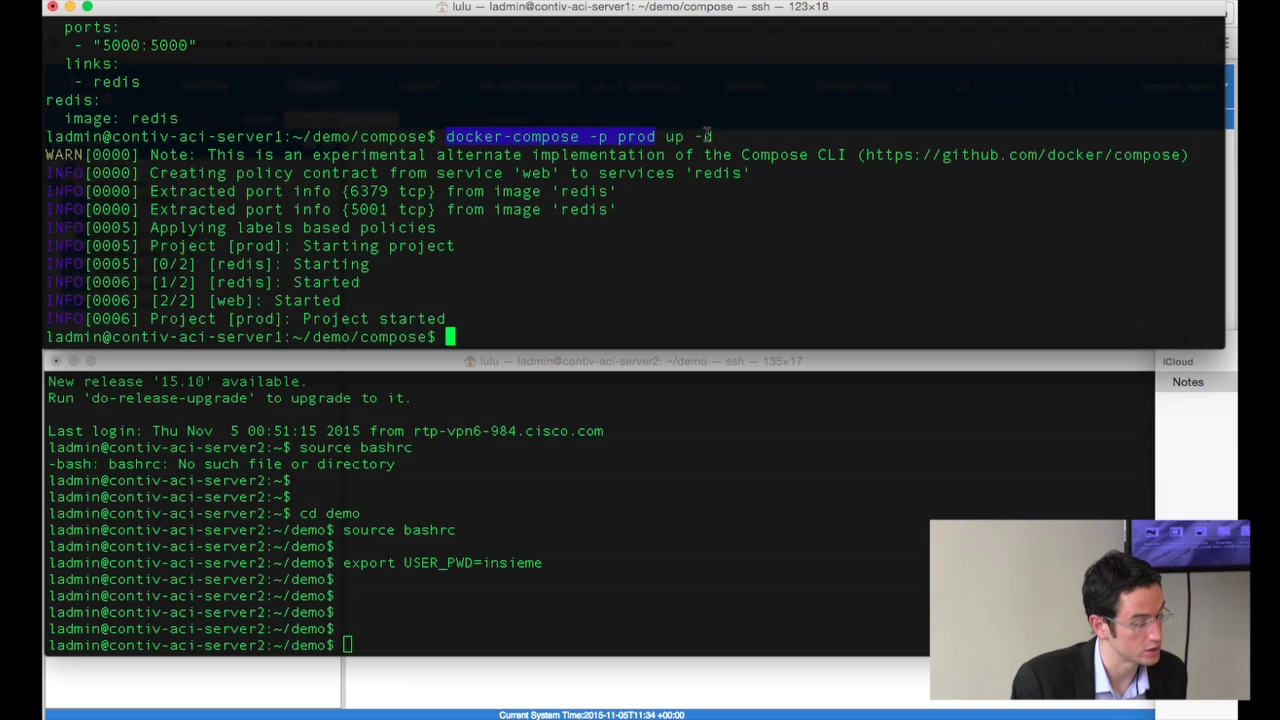
pyautogui.click(621, 142)
pyautogui.moveTo(617, 137); pyautogui.dragTo(660, 137)
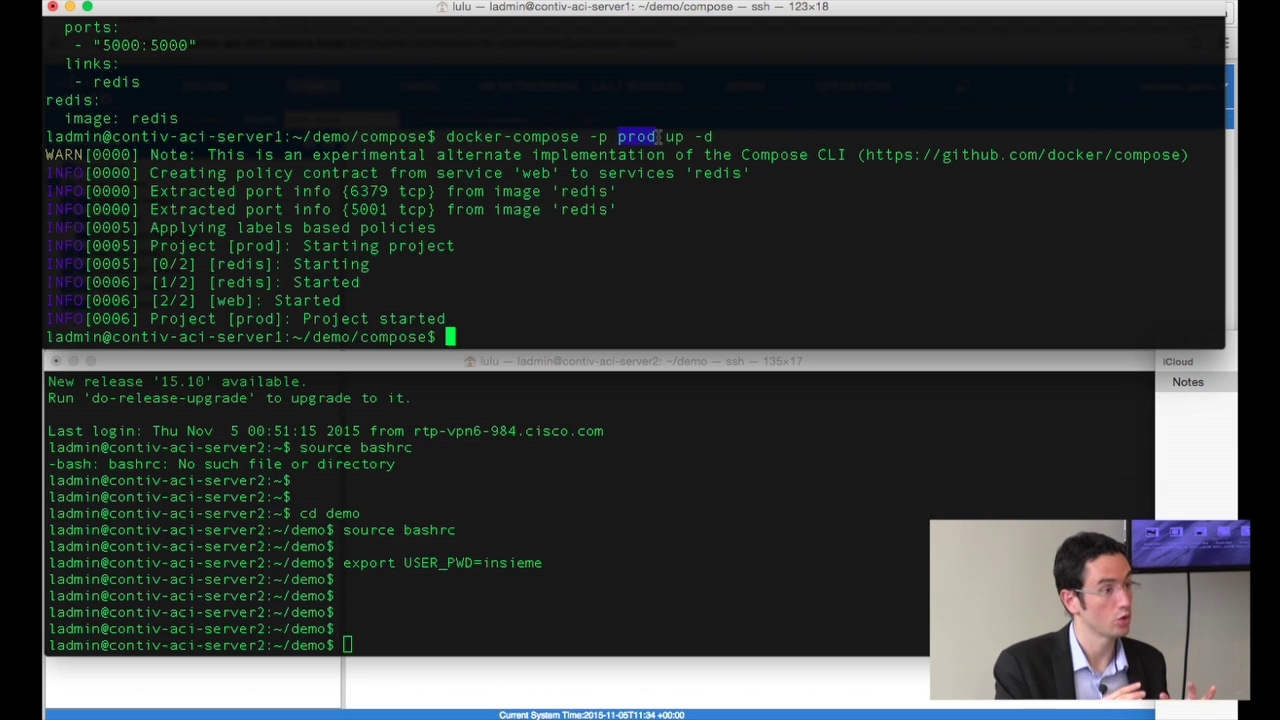
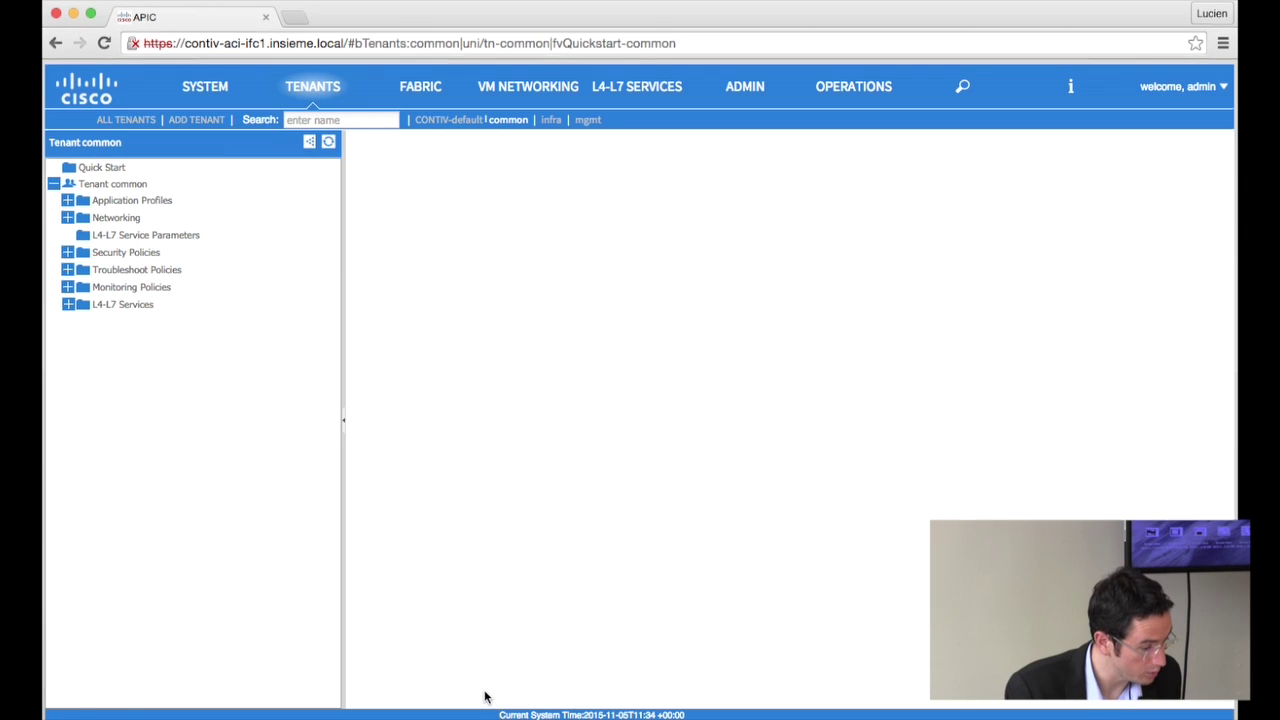
# In the APIC web interface, open the CONTIV-default tenant and expand the prod application profile down to its Application EPGs
pyautogui.click(437, 120)
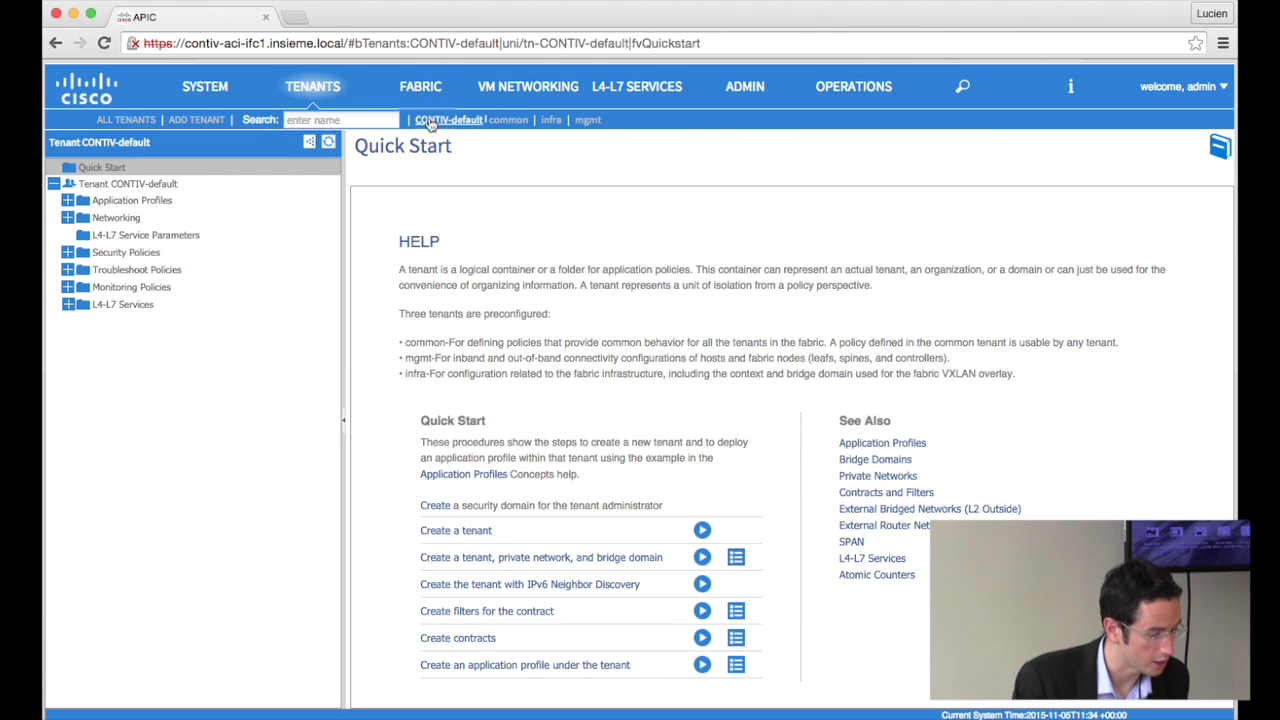
pyautogui.click(67, 201)
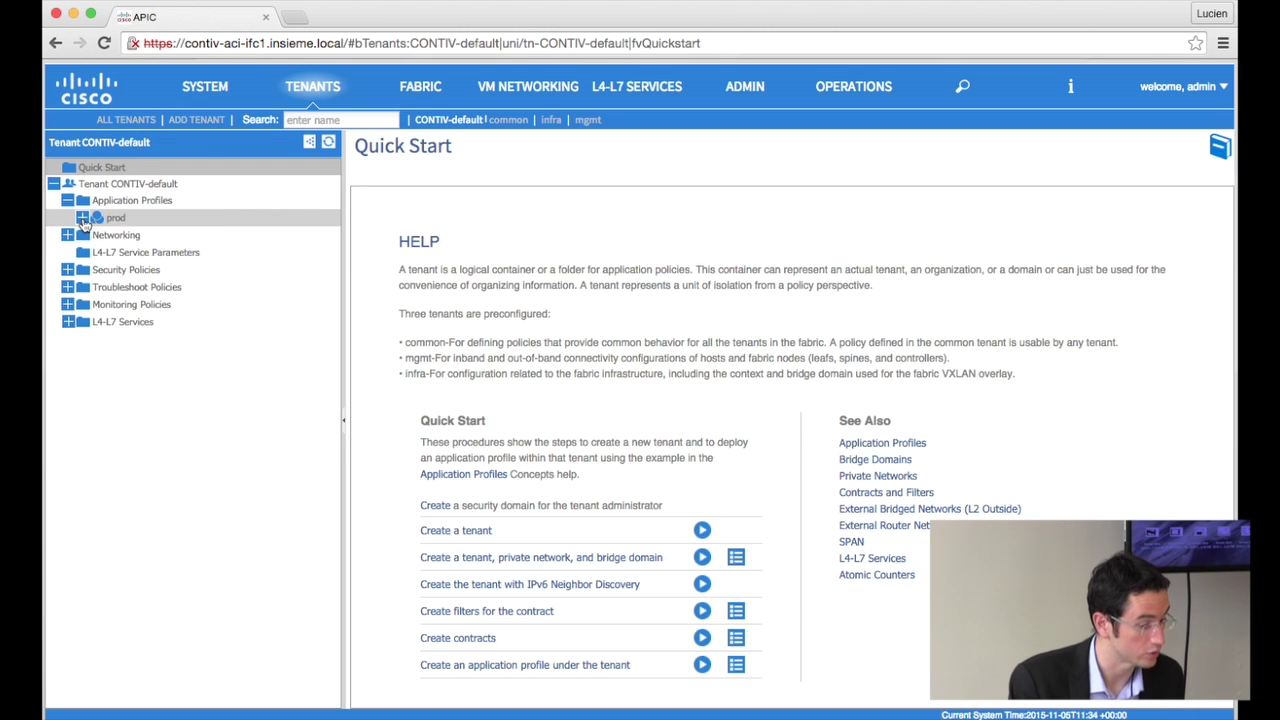
pyautogui.click(82, 218)
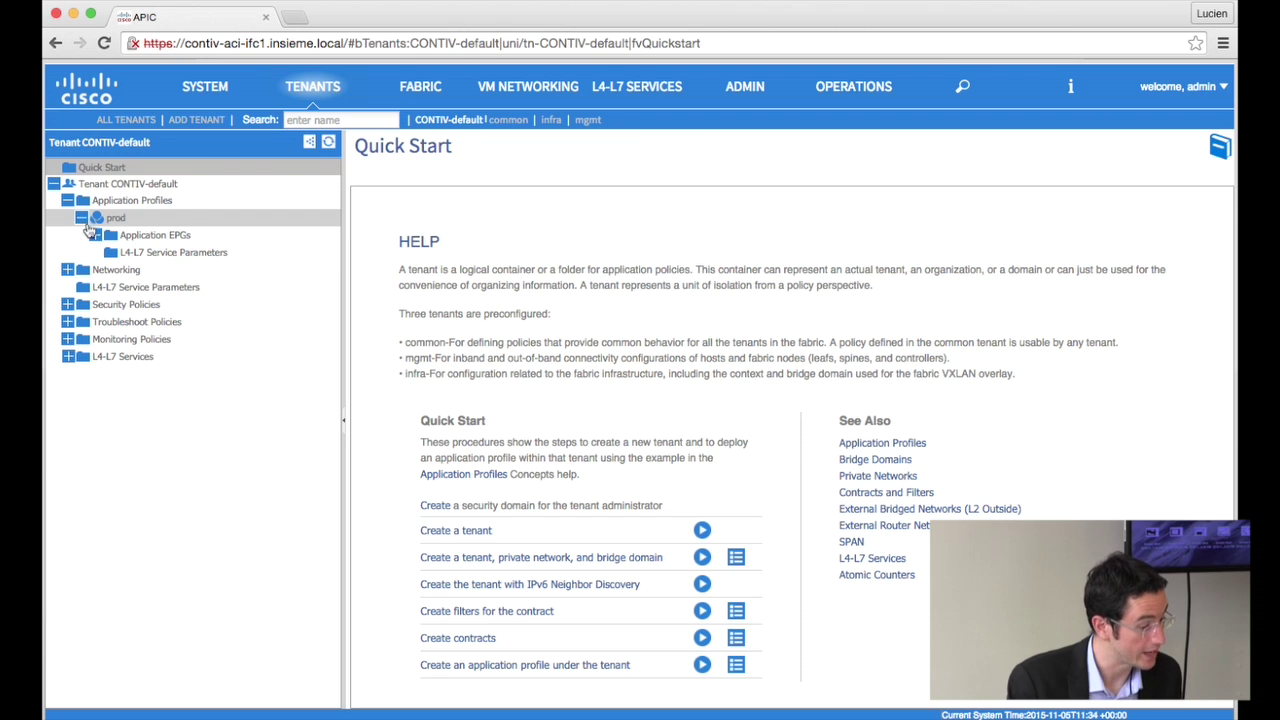
pyautogui.click(95, 235)
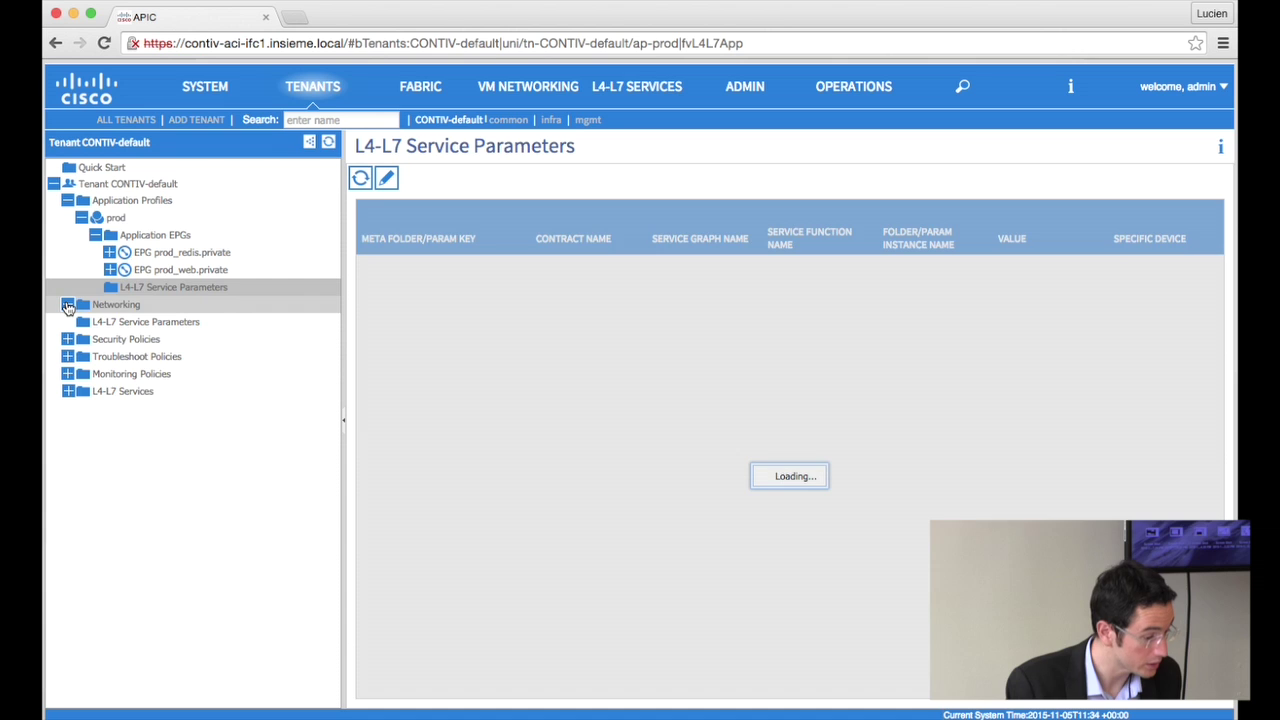
# Expand the tenant's Networking branch through the CONTIV-default-10.1.254.254 bridge domain to show its subnets
pyautogui.click(67, 305)
pyautogui.click(81, 321)
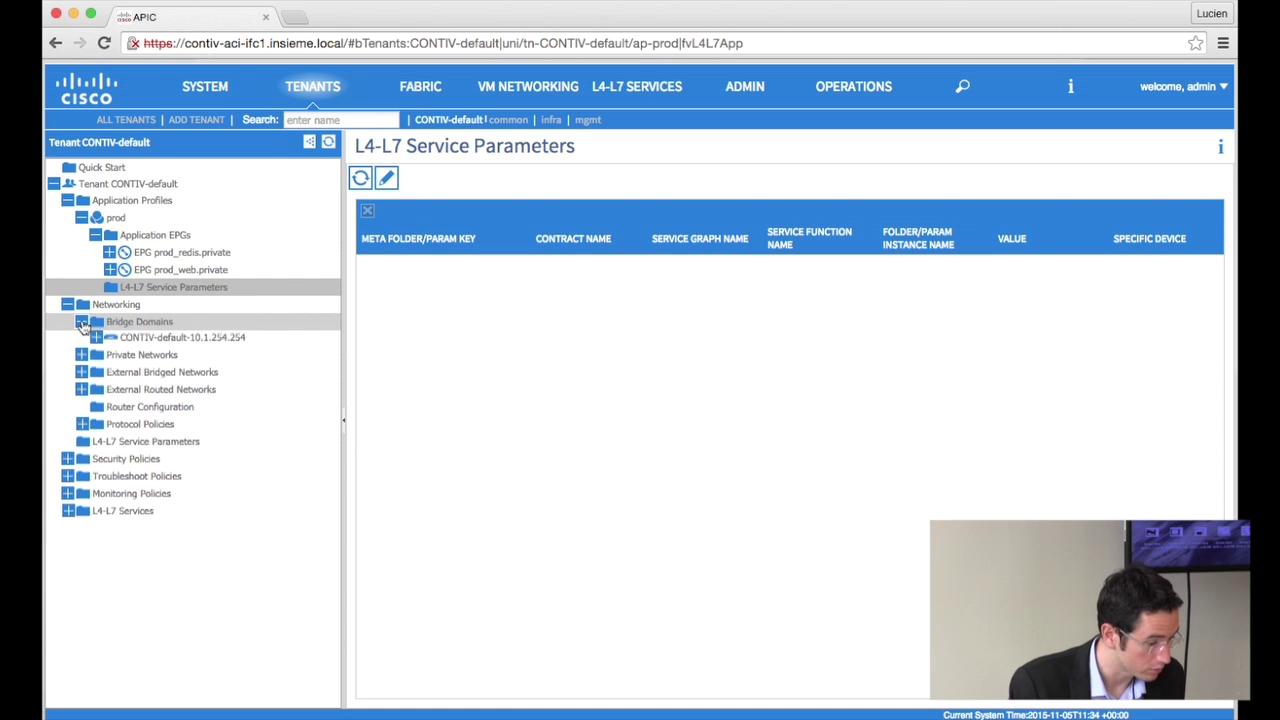
pyautogui.click(97, 341)
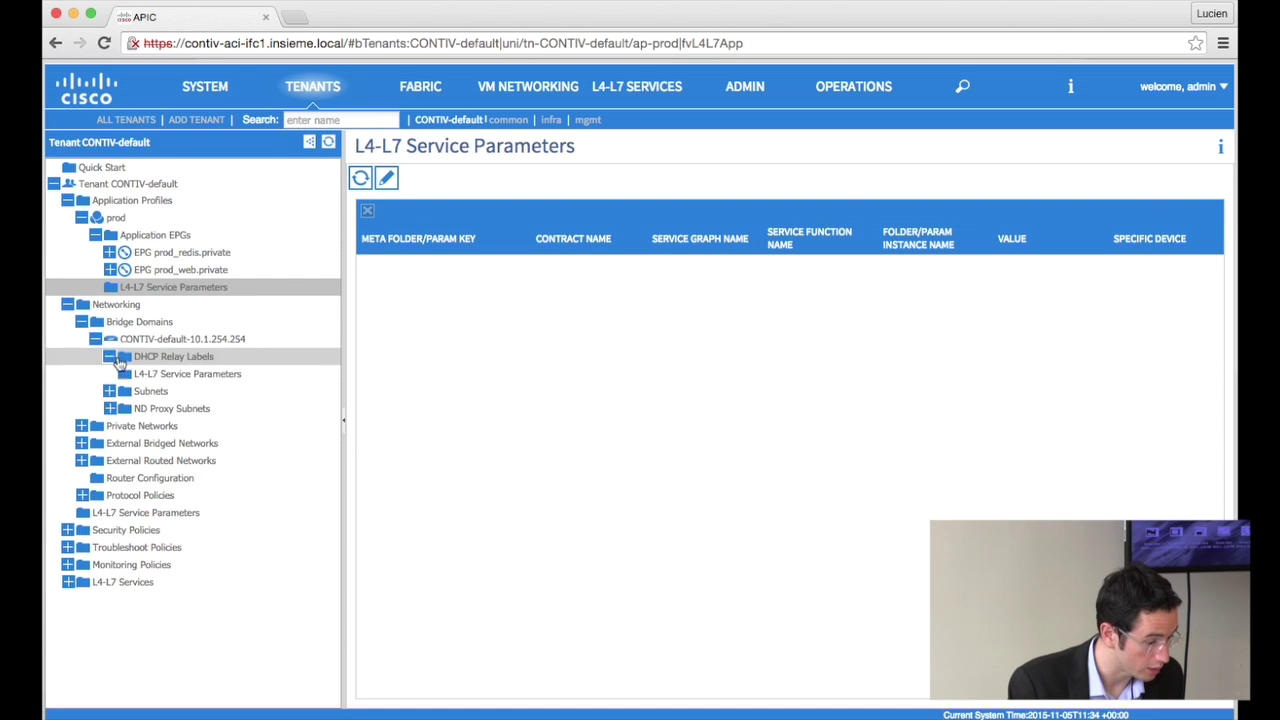
pyautogui.click(108, 391)
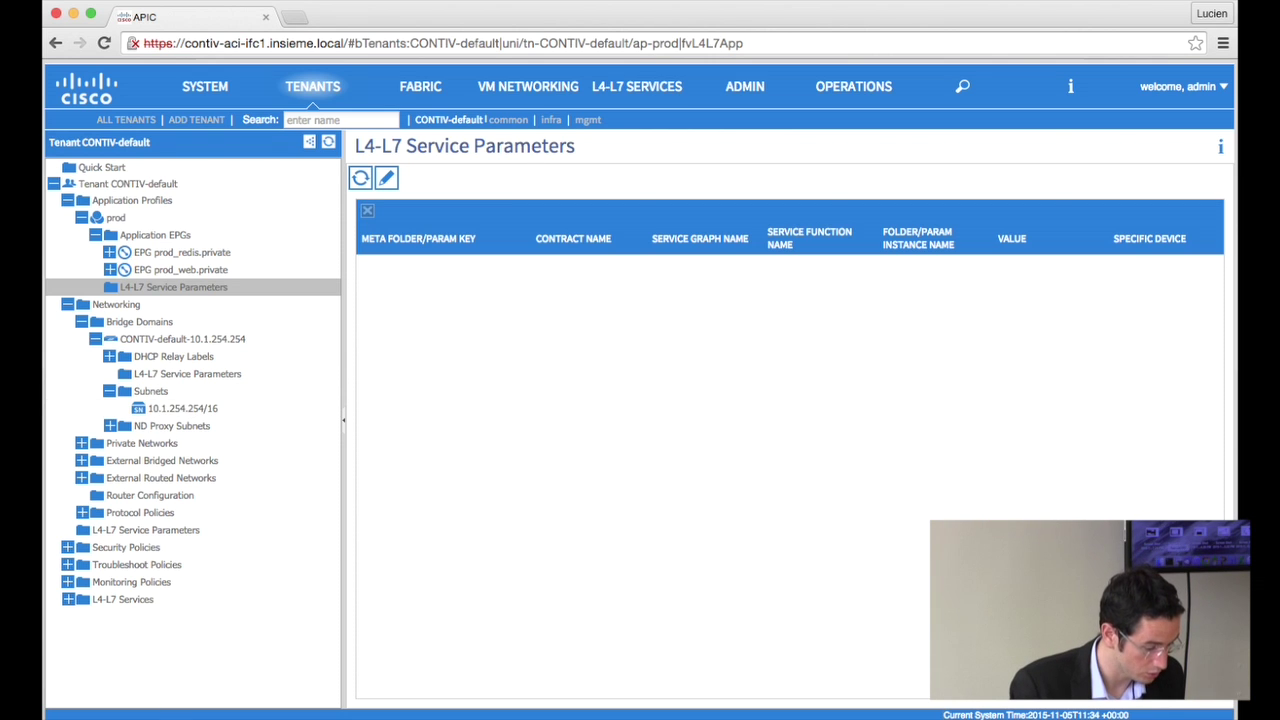
# Return to the terminal, minimise the contiv-aci-server2 window and bring the contiv-aci-server1 window to the front
pyautogui.press('super+Tab')
pyautogui.click(115, 369)
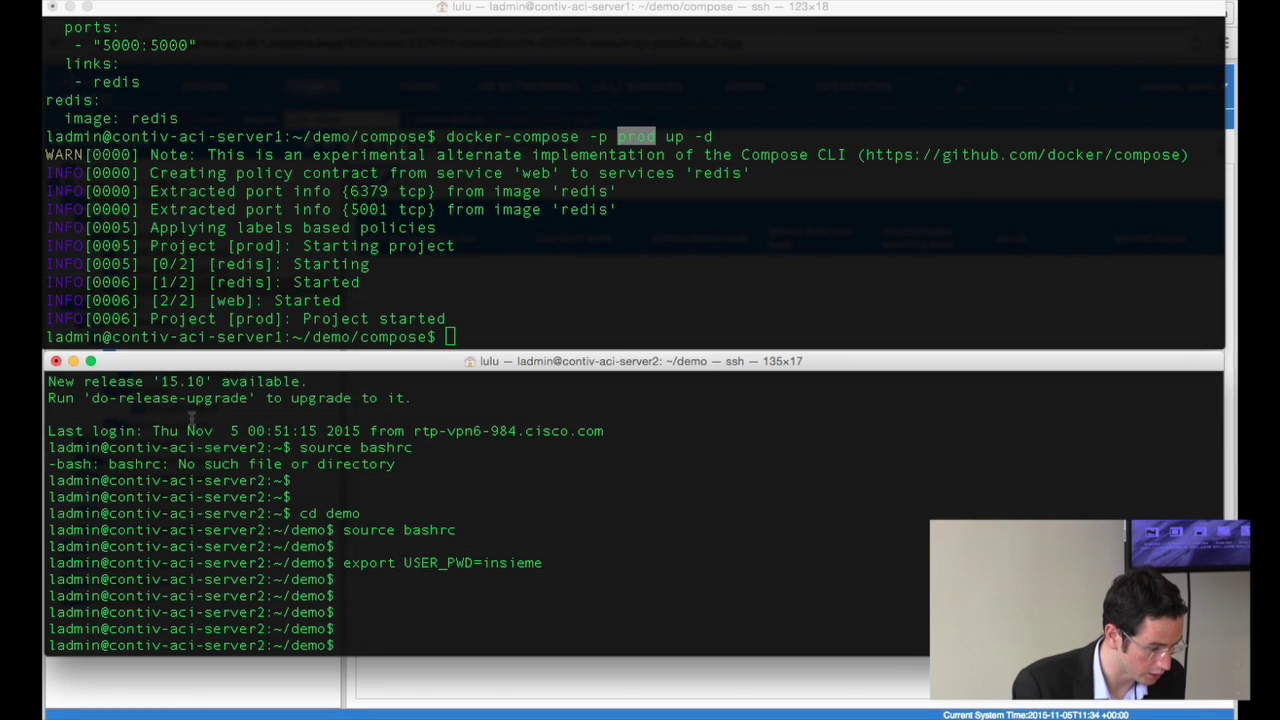
pyautogui.click(74, 362)
pyautogui.click(289, 9)
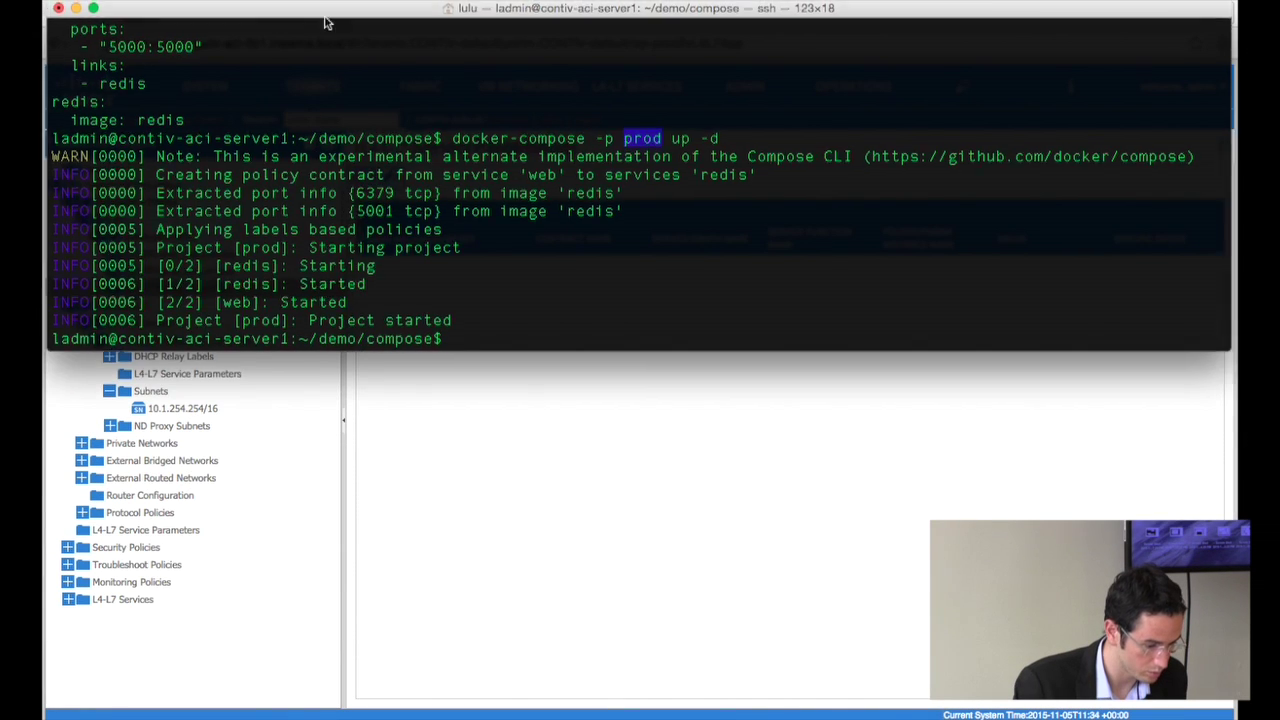
# Move the terminal window clear of the APIC tree and run docker-compose -p techday up -d to start a second project
pyautogui.moveTo(300, 14); pyautogui.dragTo(588, 58)
pyautogui.press('Up')
pyautogui.press('Left')
pyautogui.press('Left')
pyautogui.press('Left')
pyautogui.press('Left')
pyautogui.press('Left')
pyautogui.press('BackSpace')
pyautogui.press('BackSpace')
pyautogui.press('BackSpace')
pyautogui.press('BackSpace')
pyautogui.press('BackSpace')
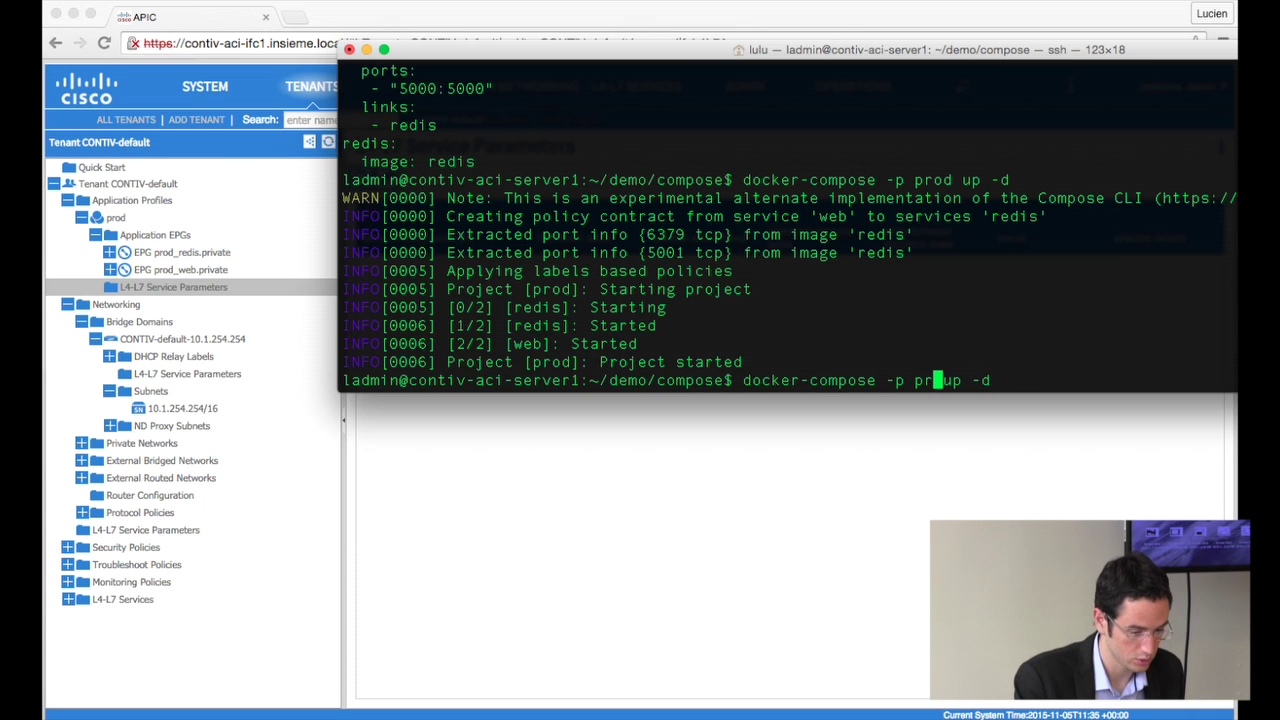
pyautogui.write('tech')
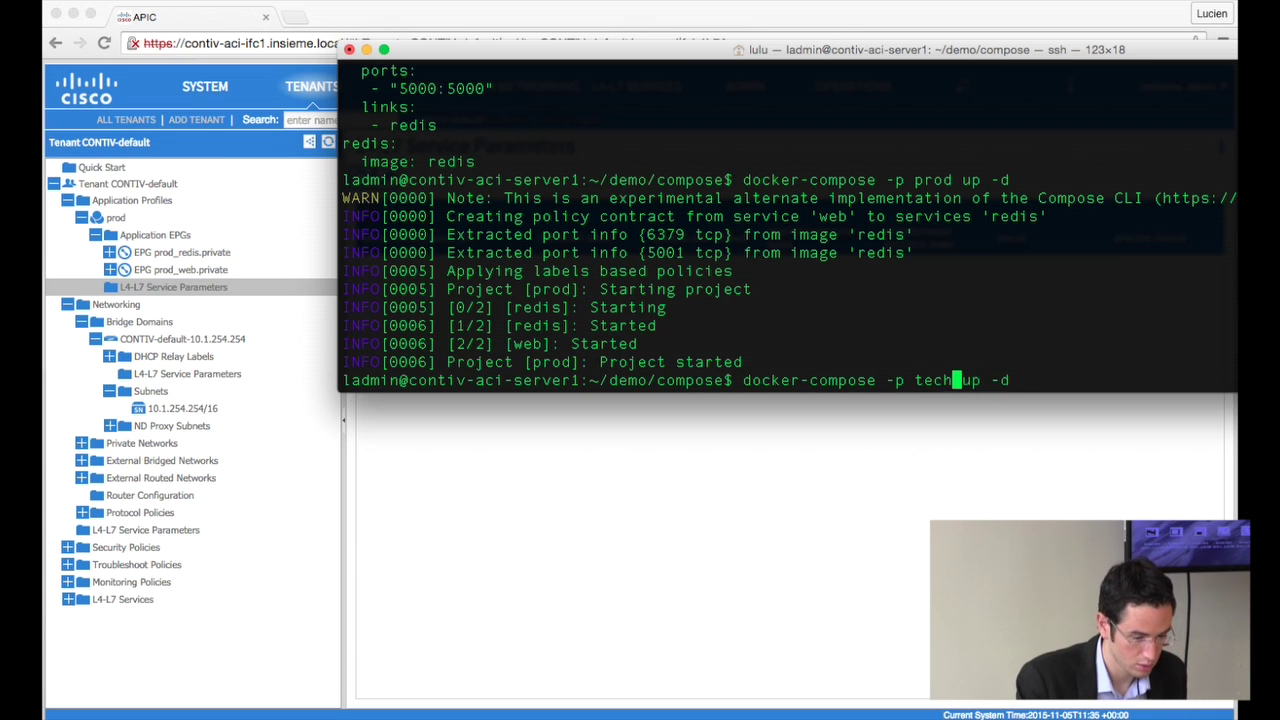
pyautogui.write('day')
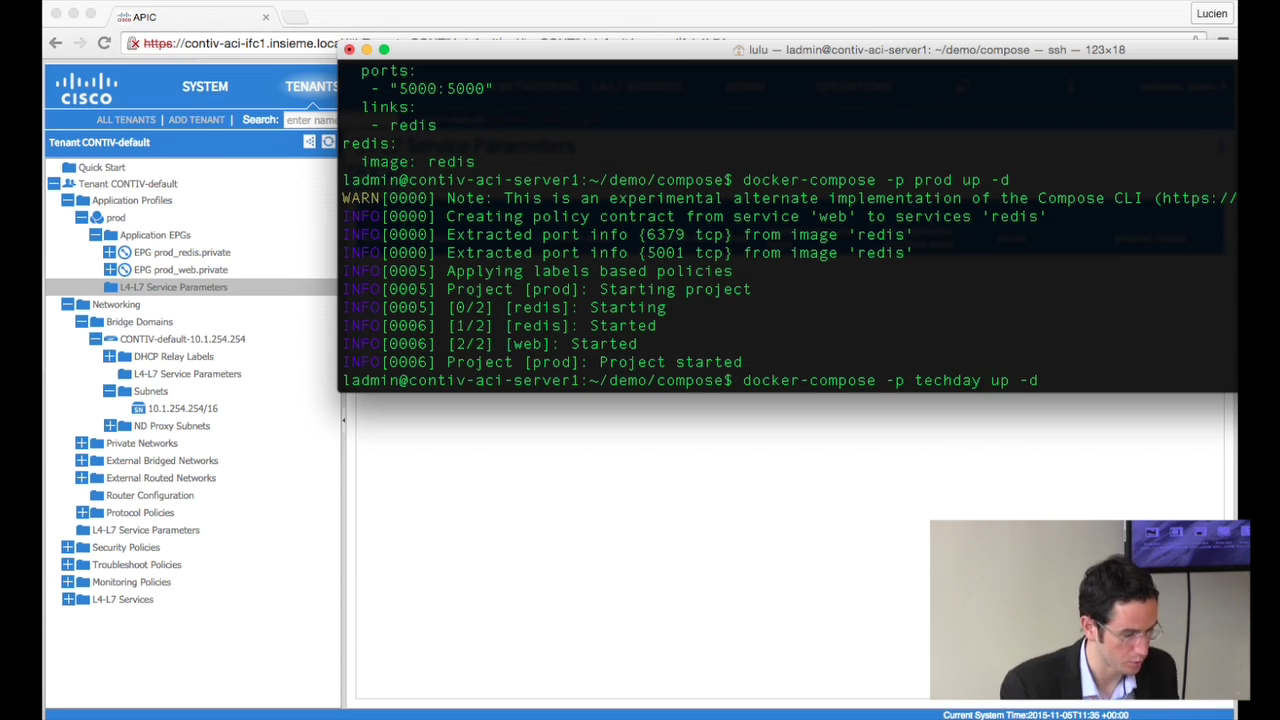
pyautogui.press('Return')
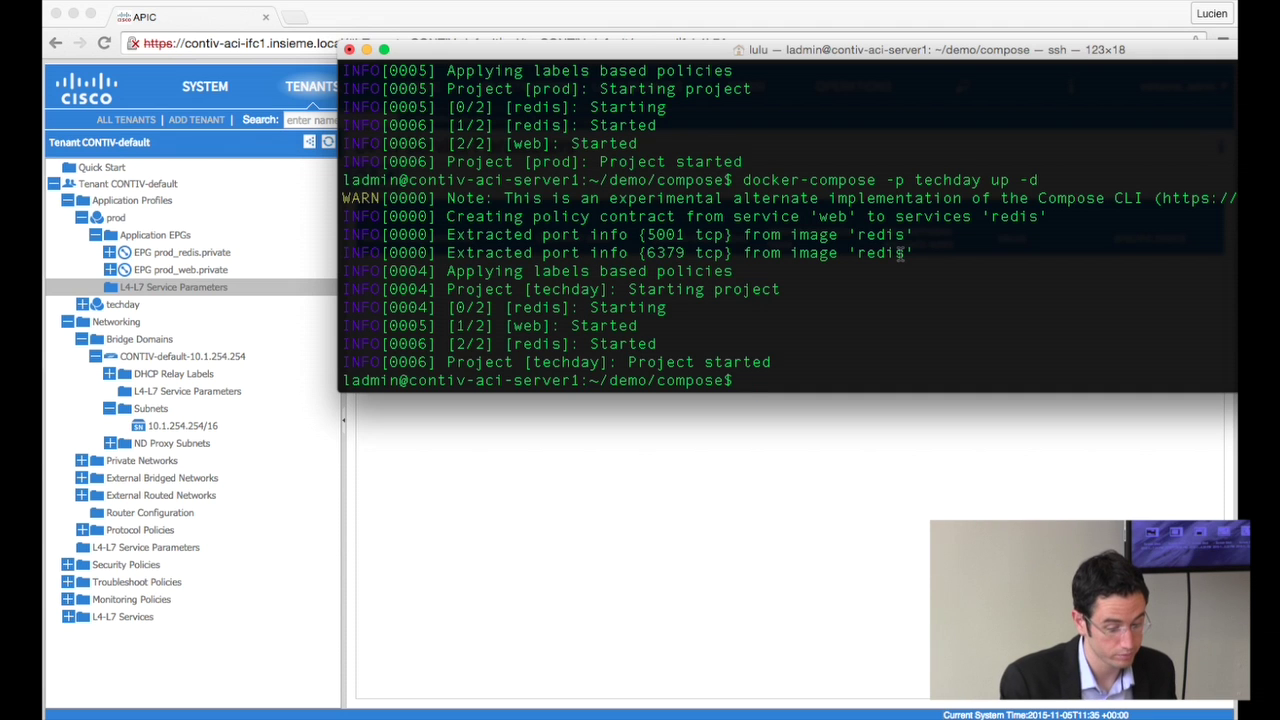
pyautogui.press('Return')
pyautogui.press('Return')
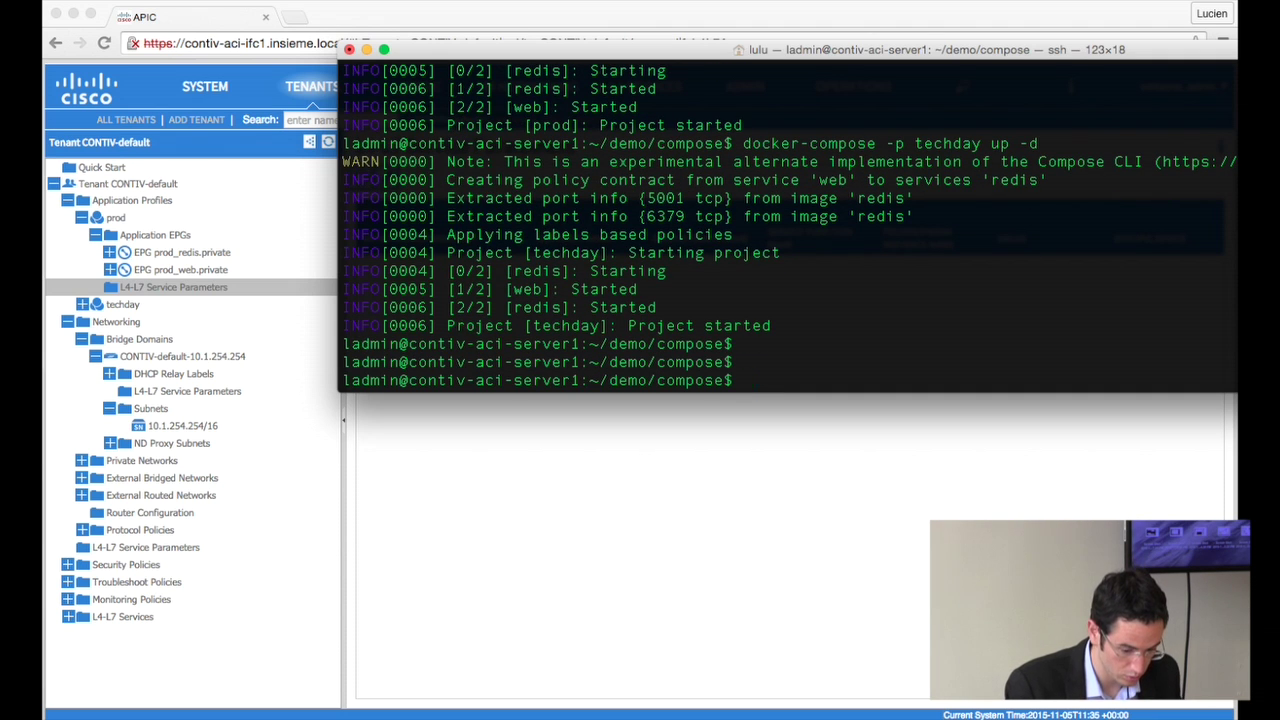
# Move the terminal window back up and run docker inspect redis | grep tcp to check the image's exposed TCP ports
pyautogui.press('super+Tab')
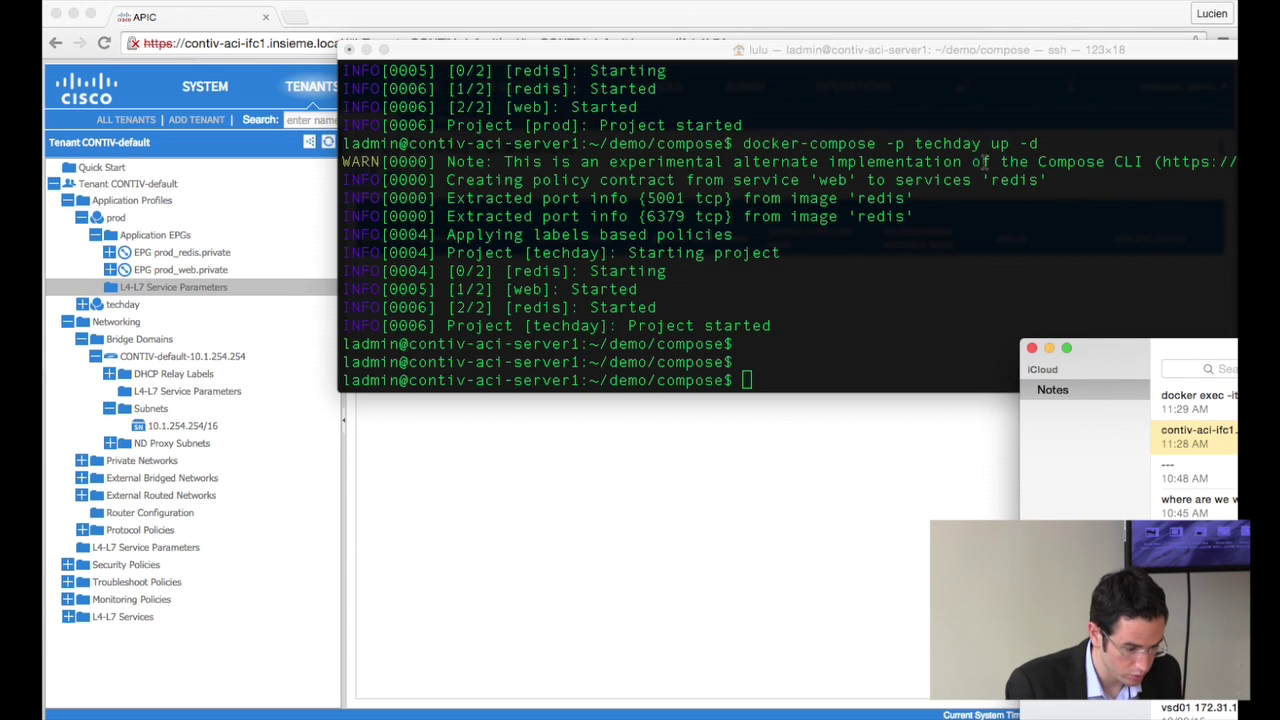
pyautogui.press('super+Tab')
pyautogui.press('Return')
pyautogui.write('docker inspect')
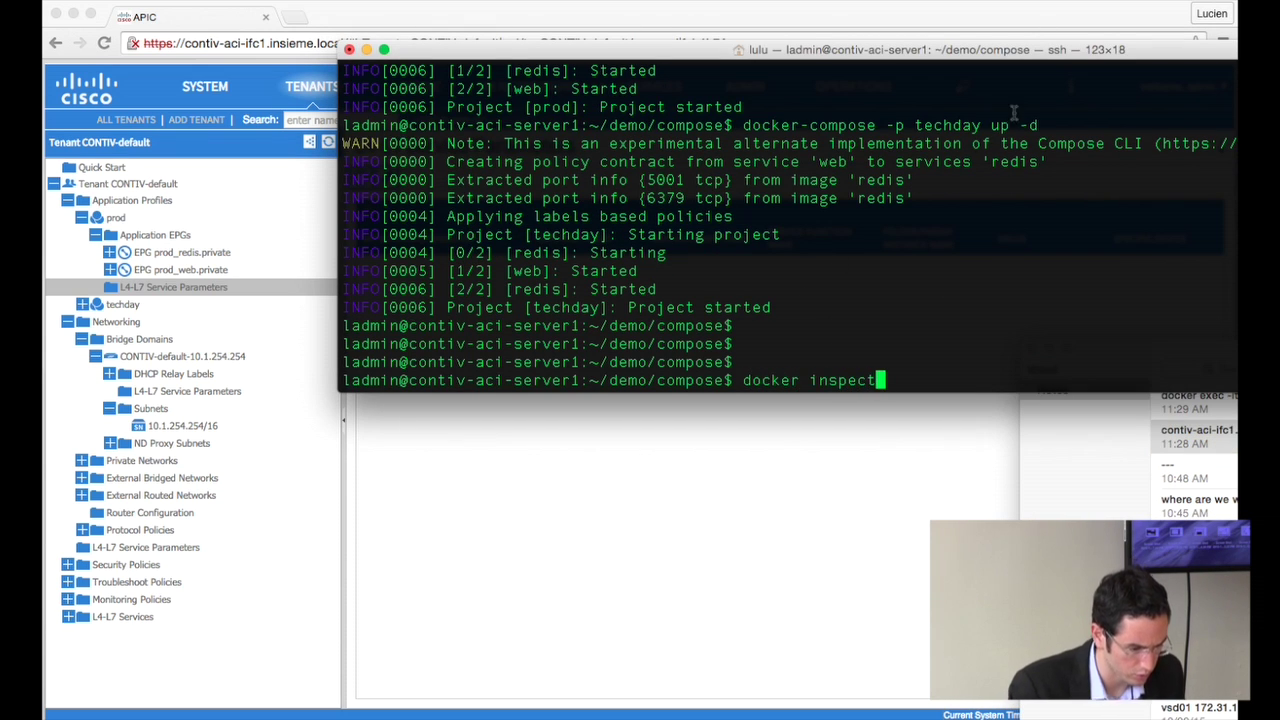
pyautogui.moveTo(1080, 52); pyautogui.dragTo(802, 10)
pyautogui.write('redis')
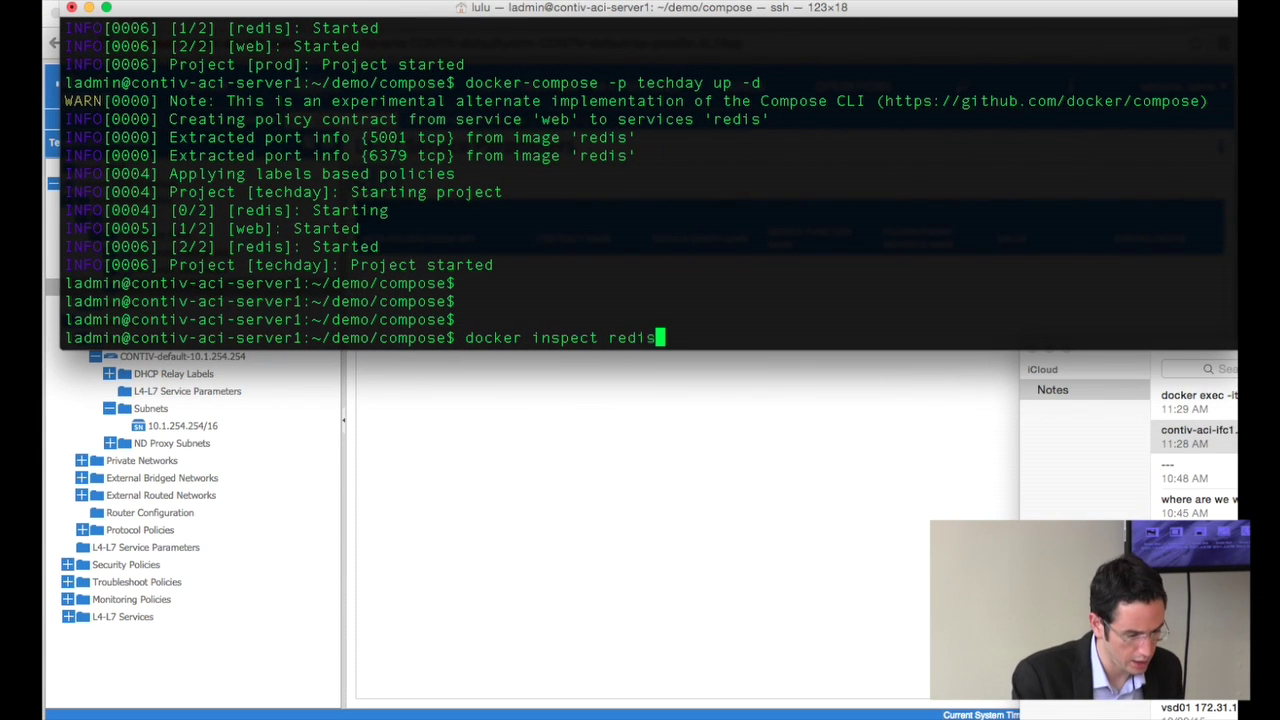
pyautogui.write(' | grep tcp')
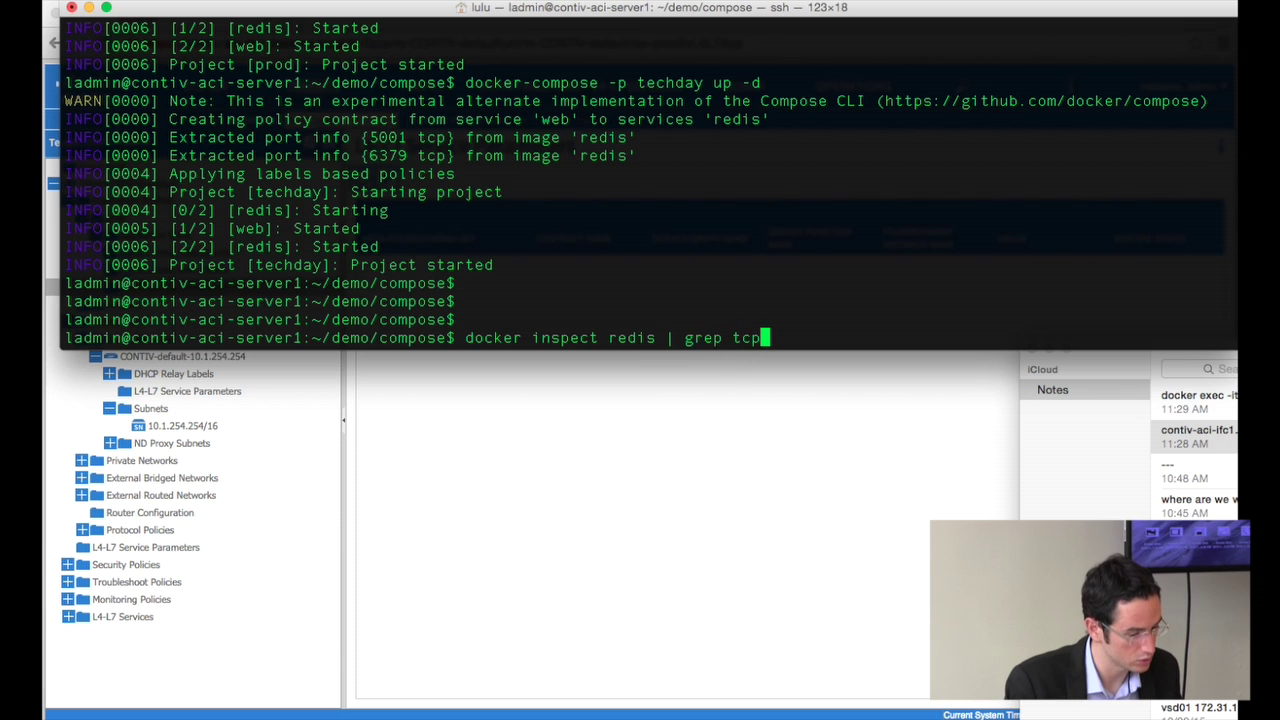
pyautogui.press('Return')
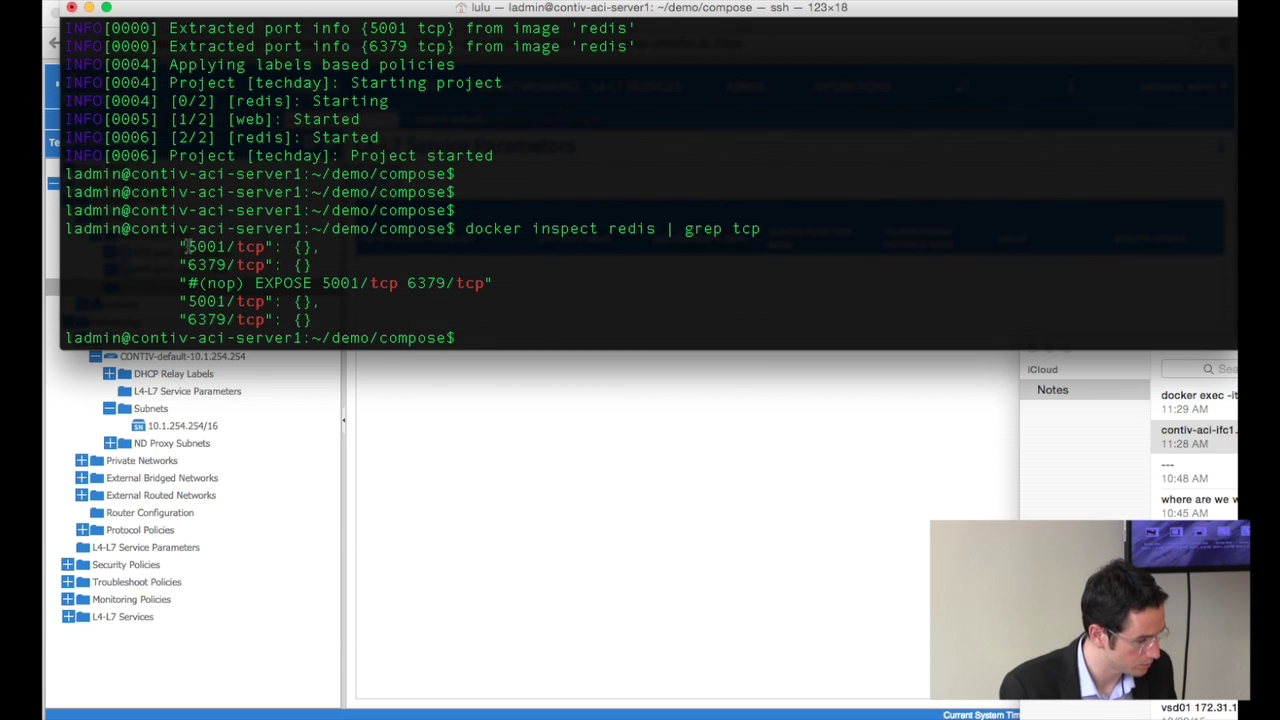
# Highlight both pairs of 5001/tcp and 6379/tcp entries in the inspect output
pyautogui.moveTo(180, 246); pyautogui.dragTo(318, 260)
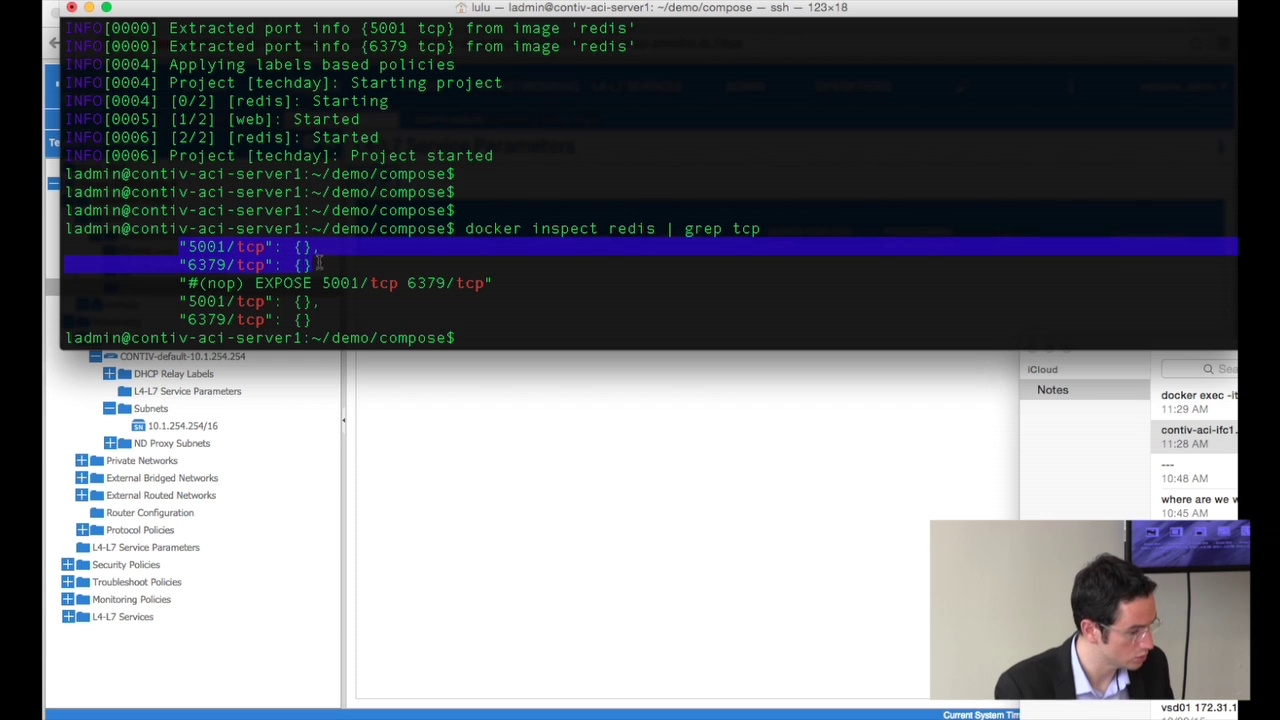
pyautogui.click(179, 301)
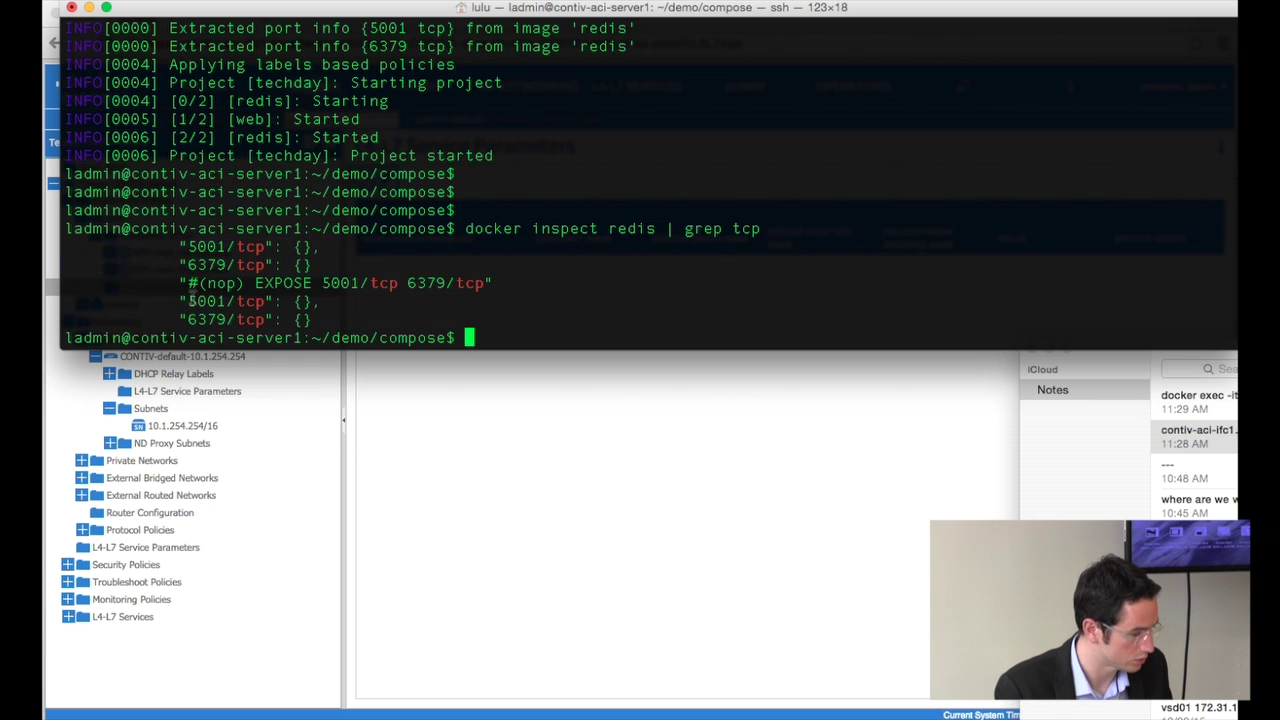
pyautogui.moveTo(183, 299); pyautogui.dragTo(343, 315)
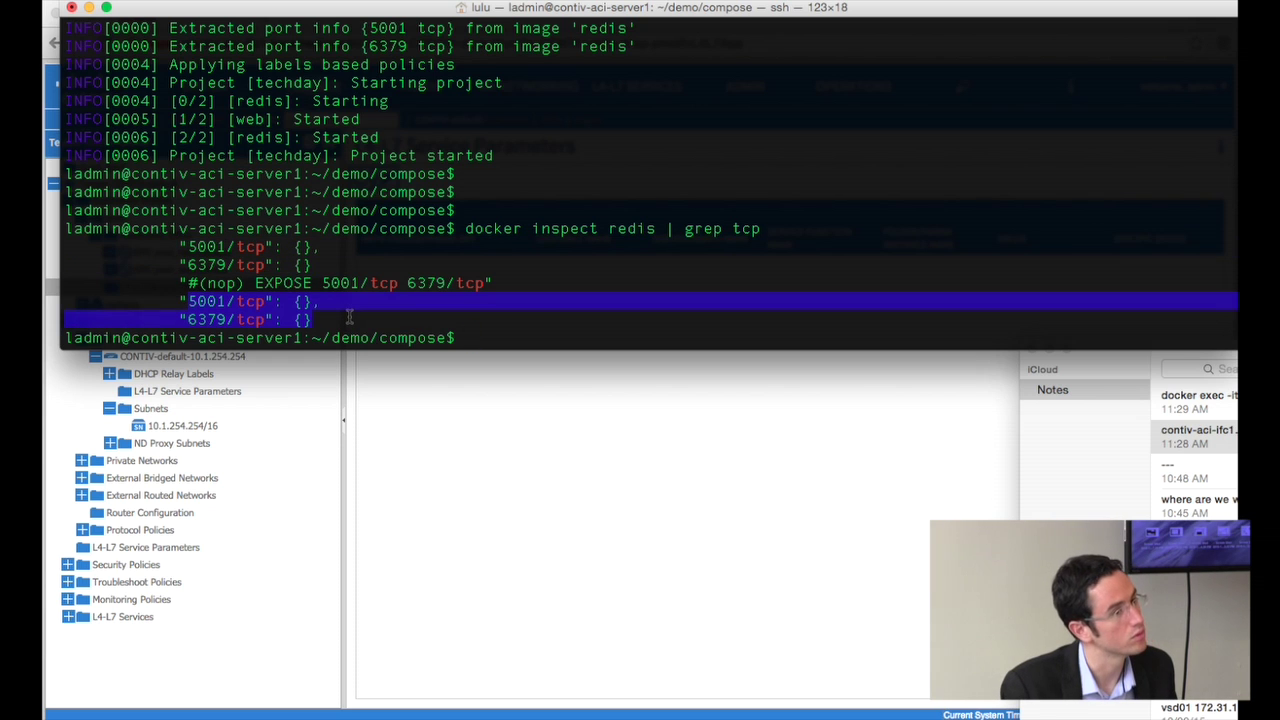
pyautogui.click(349, 316)
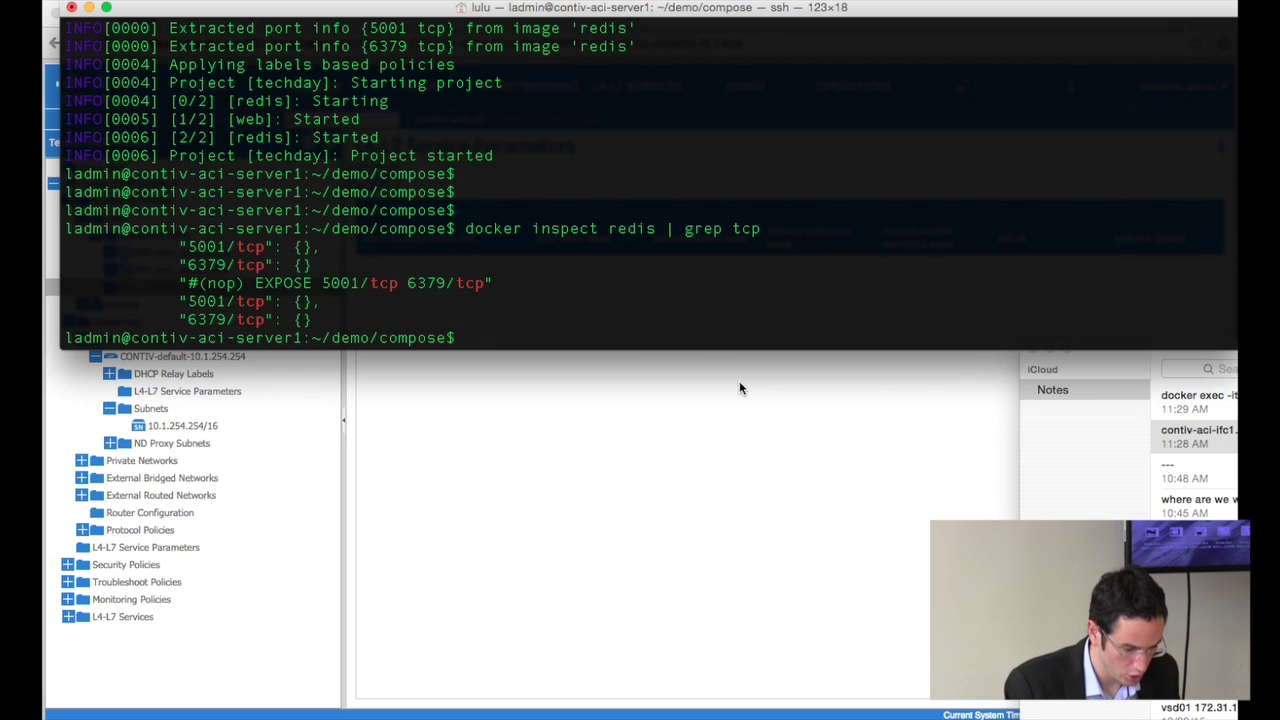
# Open an interactive shell in the redis container with docker exec -it prod_redis_1 /bin/bash
pyautogui.click(1044, 384)
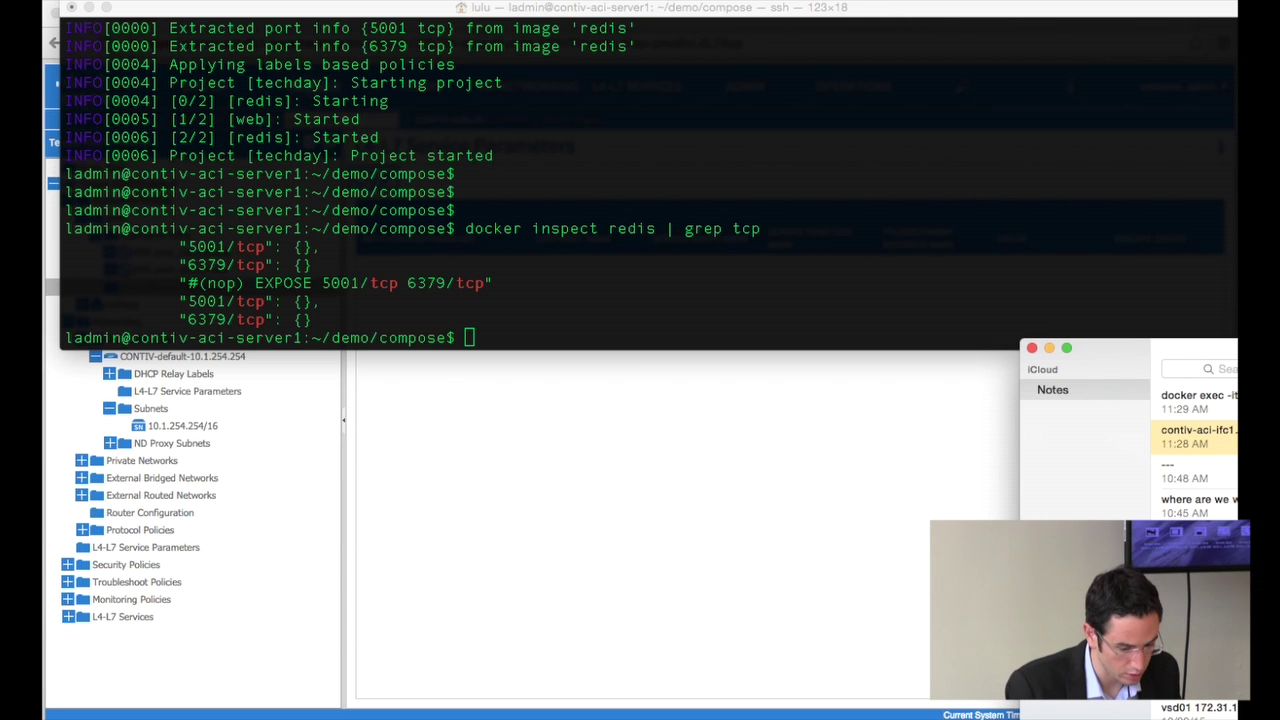
pyautogui.click(757, 303)
pyautogui.write('docker exec -it prod_redis_1 /bin/bash')
pyautogui.press('Return')
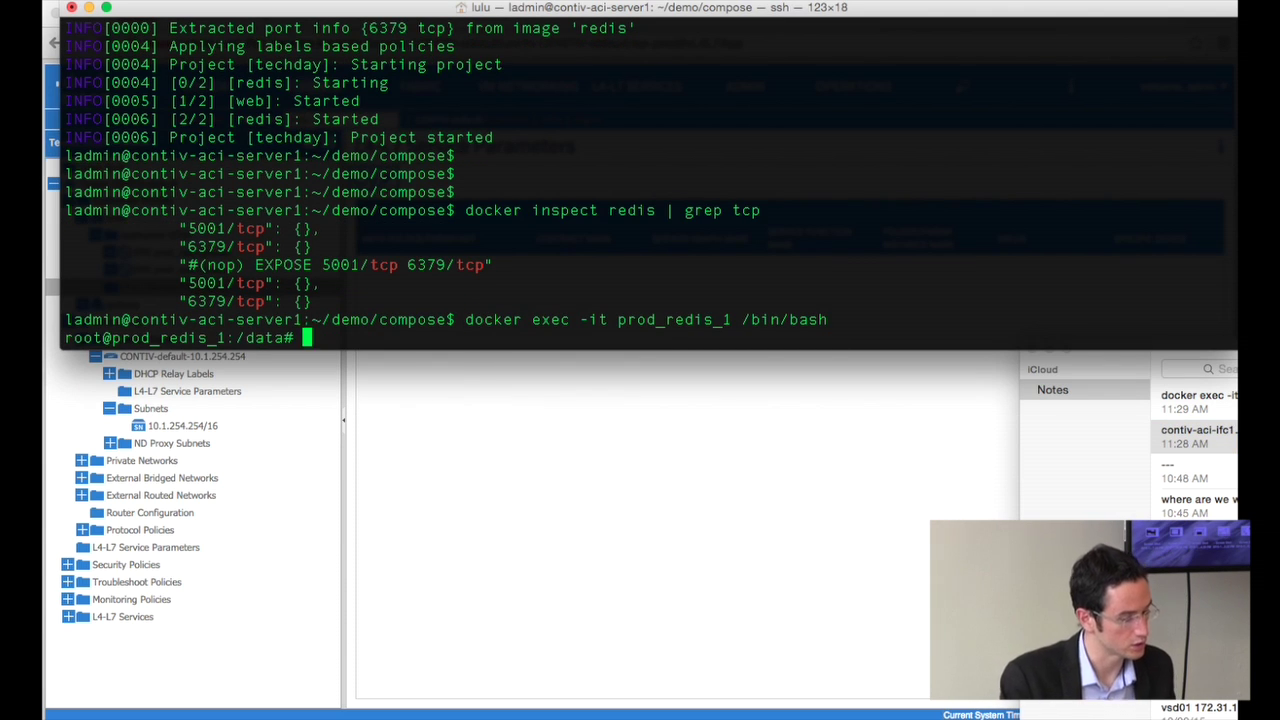
pyautogui.press('Return')
pyautogui.press('Return')
pyautogui.press('Return')
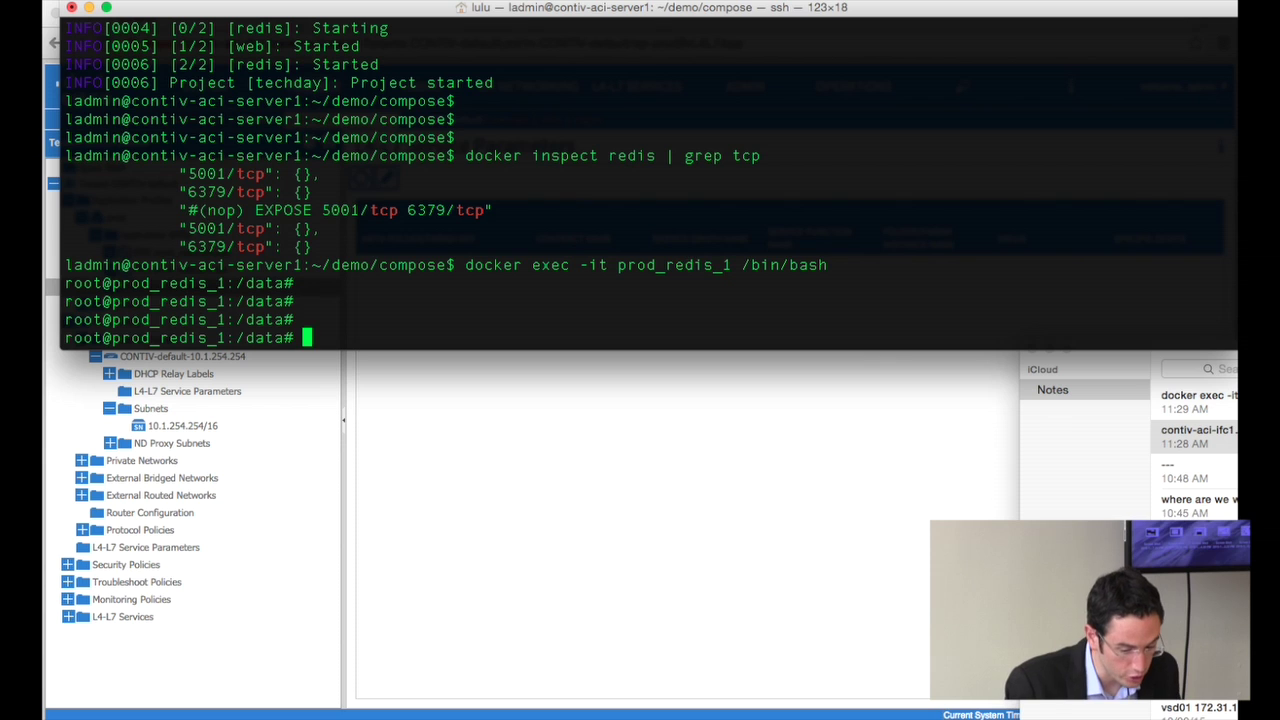
# Scan the redis service's ports from the container with netcat -zvw 1 prod_redis 6370-6380
pyautogui.press('super+Tab')
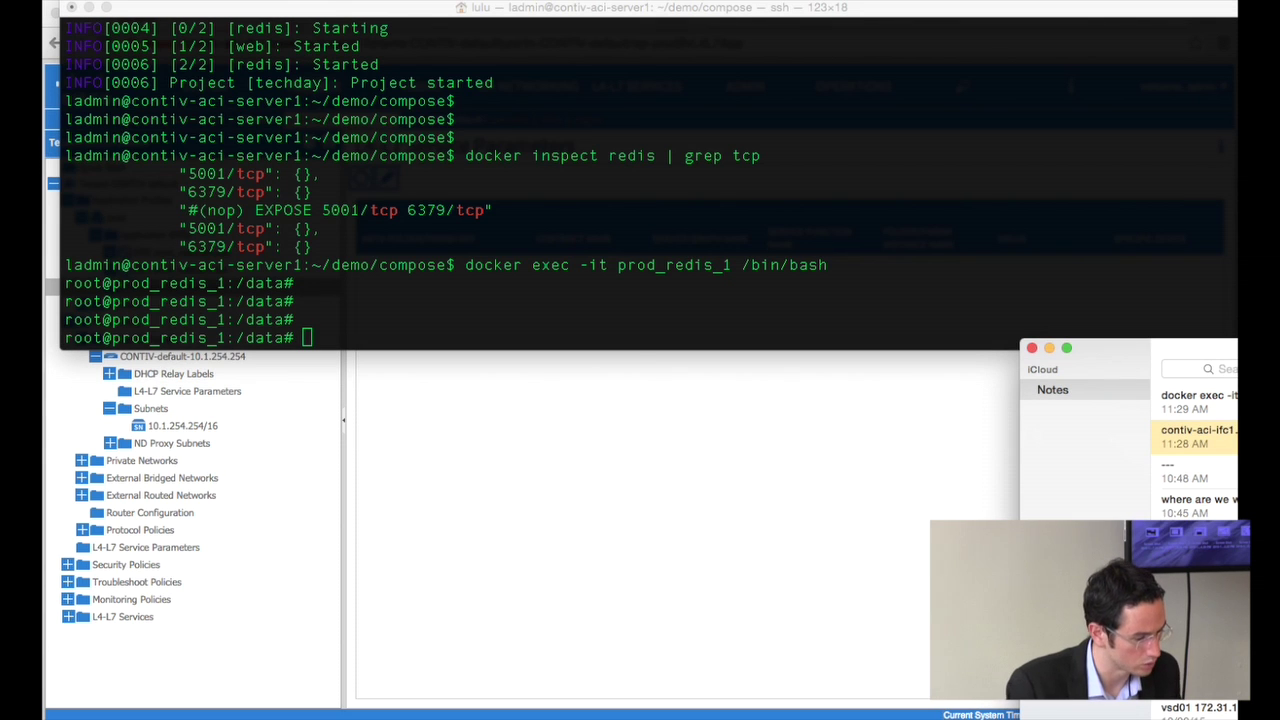
pyautogui.click(506, 303)
pyautogui.write('netcat -zvw 1 prod_redis 6370-6380')
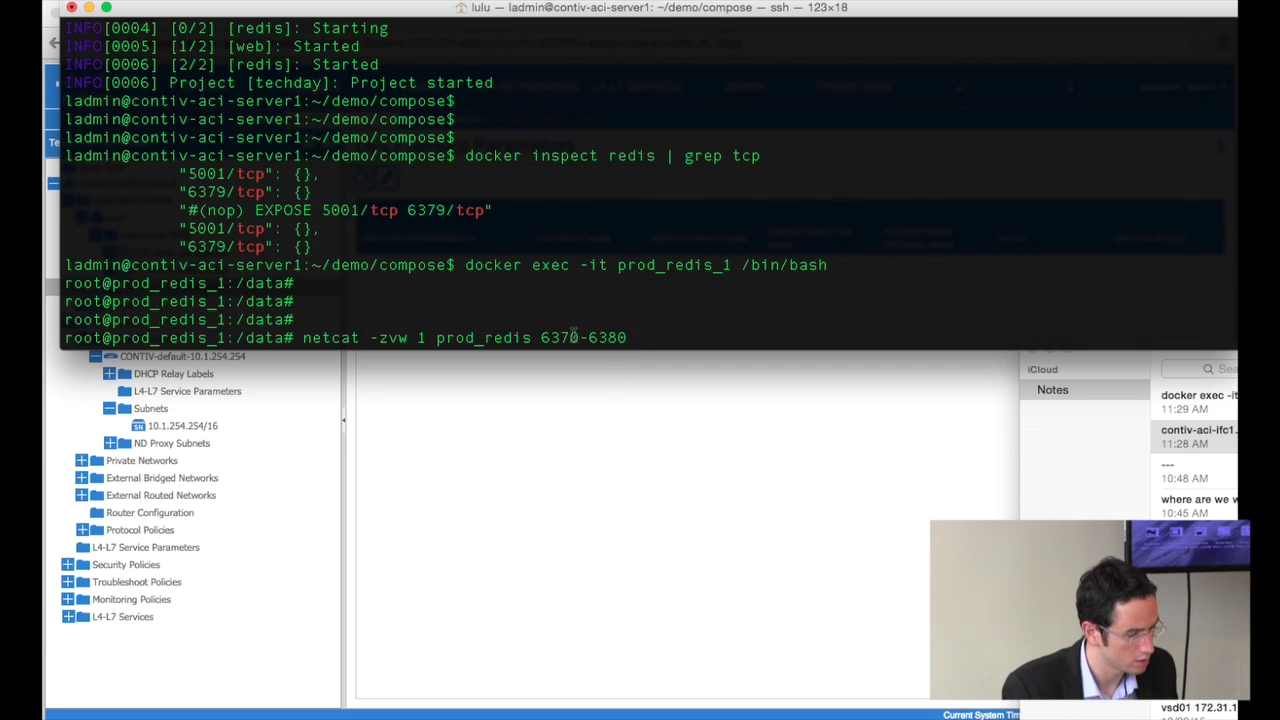
pyautogui.press('Return')
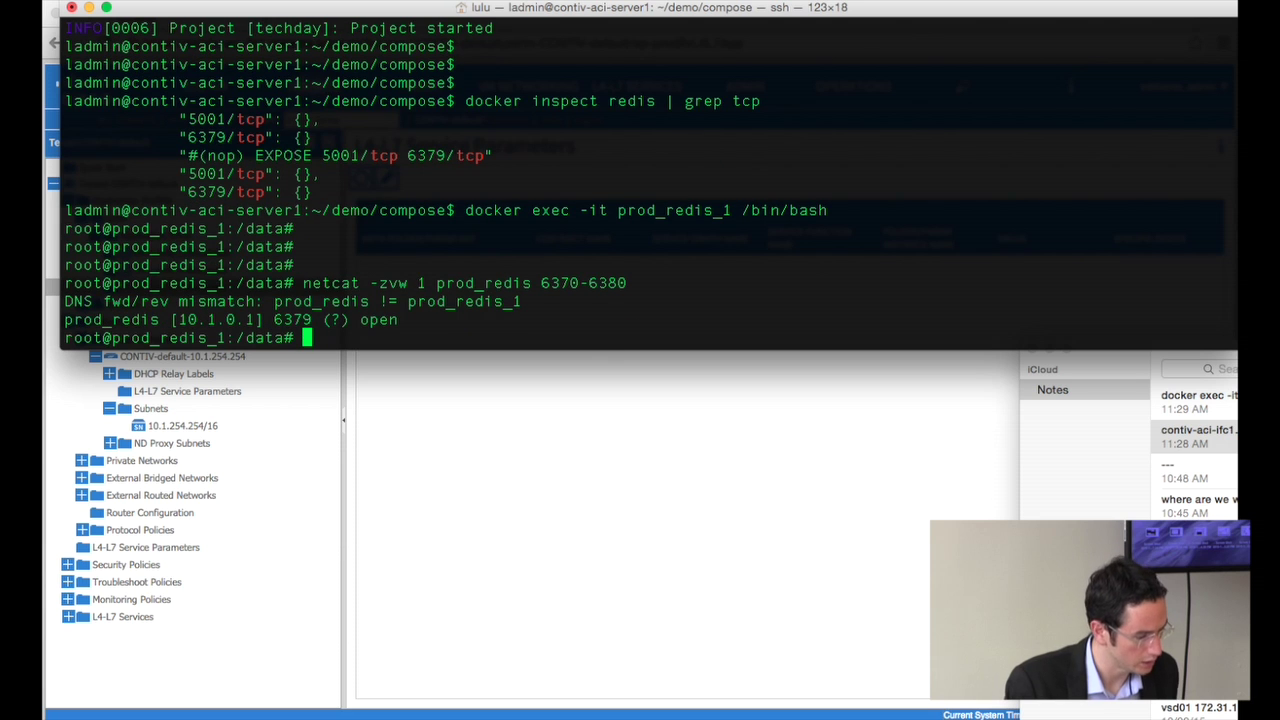
# Try to scan ports 6370-6380 on host prod_redis1 with netcat, and interrupt the scan
pyautogui.press('Up')
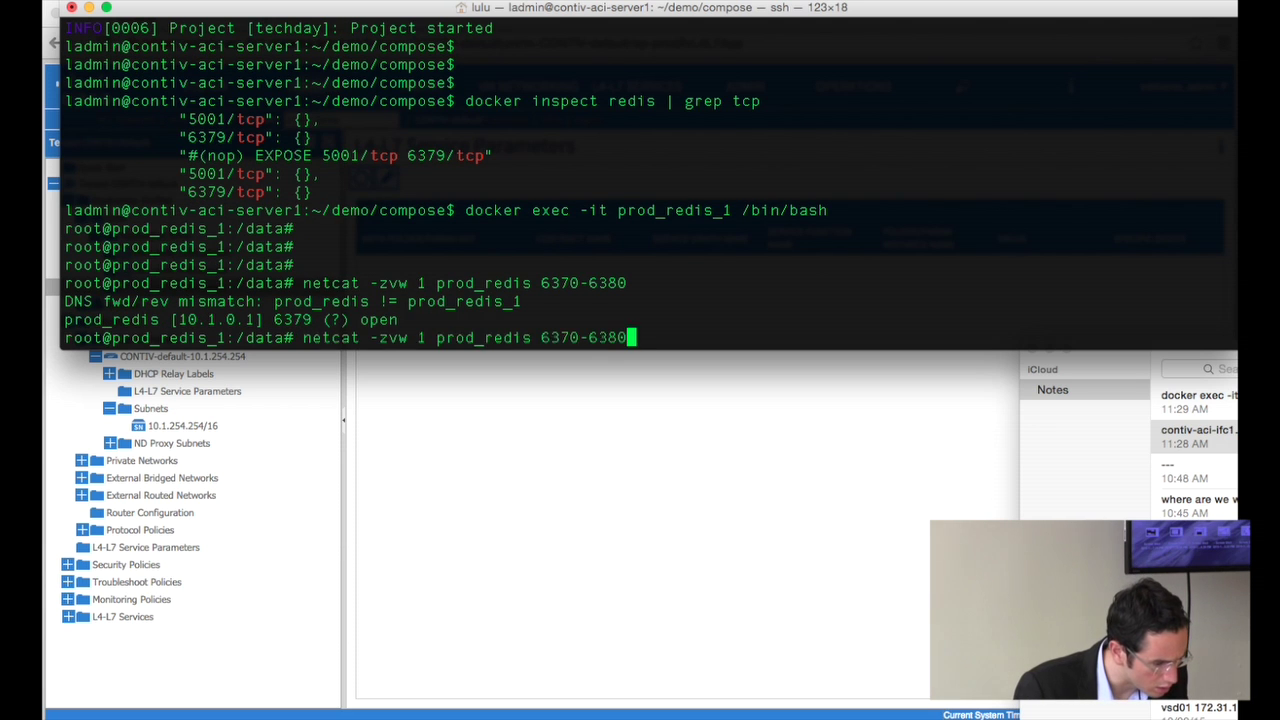
pyautogui.press('Left')
pyautogui.press('Left')
pyautogui.press('Left')
pyautogui.press('Left')
pyautogui.press('Left')
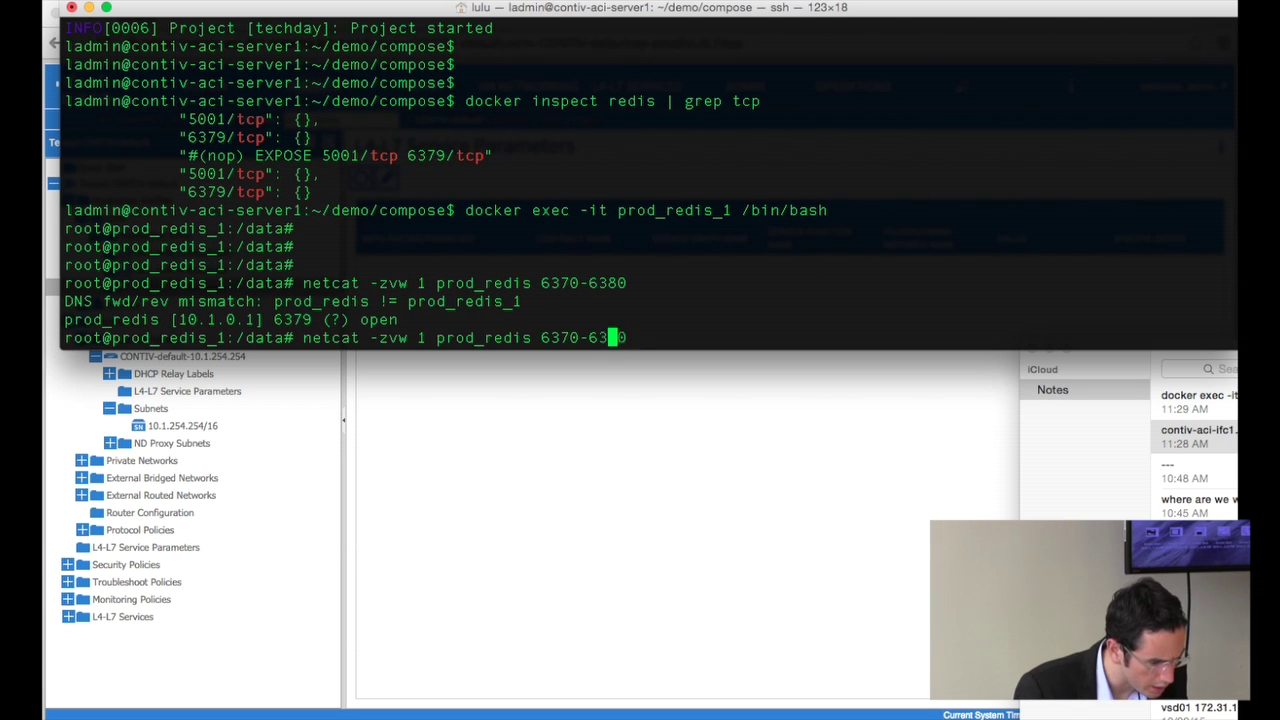
pyautogui.press('Left')
pyautogui.press('Left')
pyautogui.press('Left')
pyautogui.press('Left')
pyautogui.press('Left')
pyautogui.press('Left')
pyautogui.write('1')
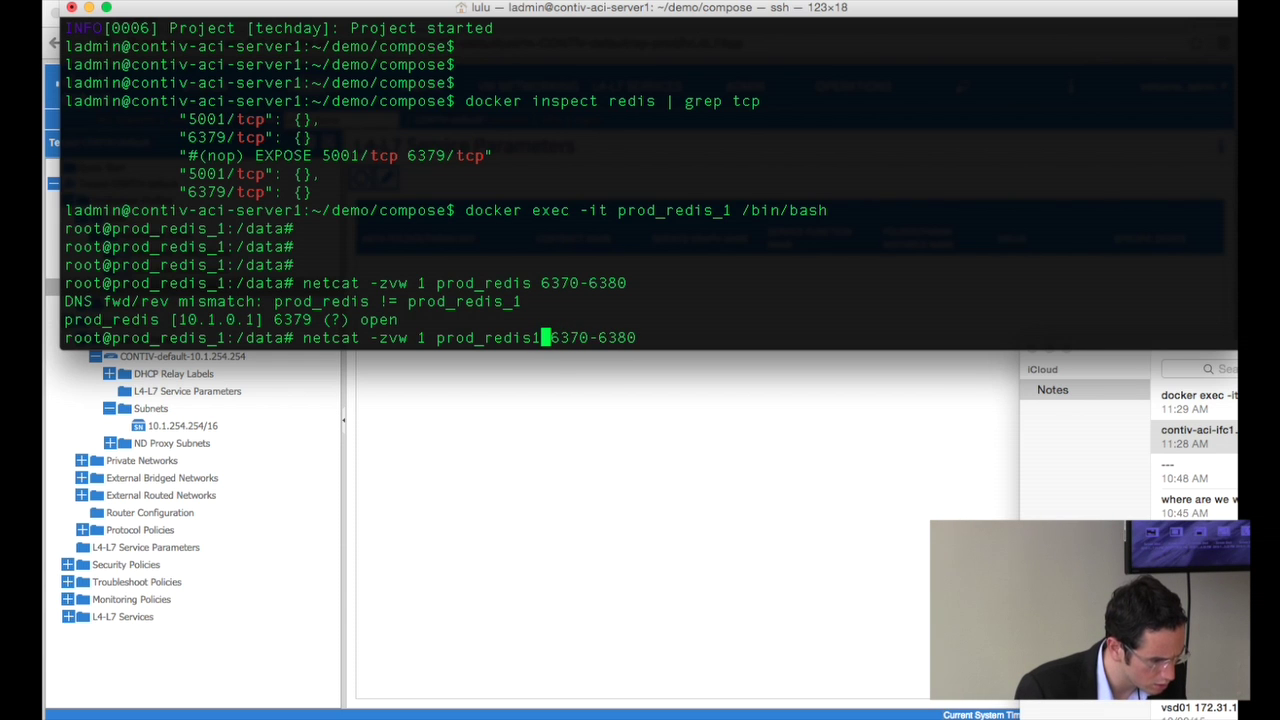
pyautogui.press('Return')
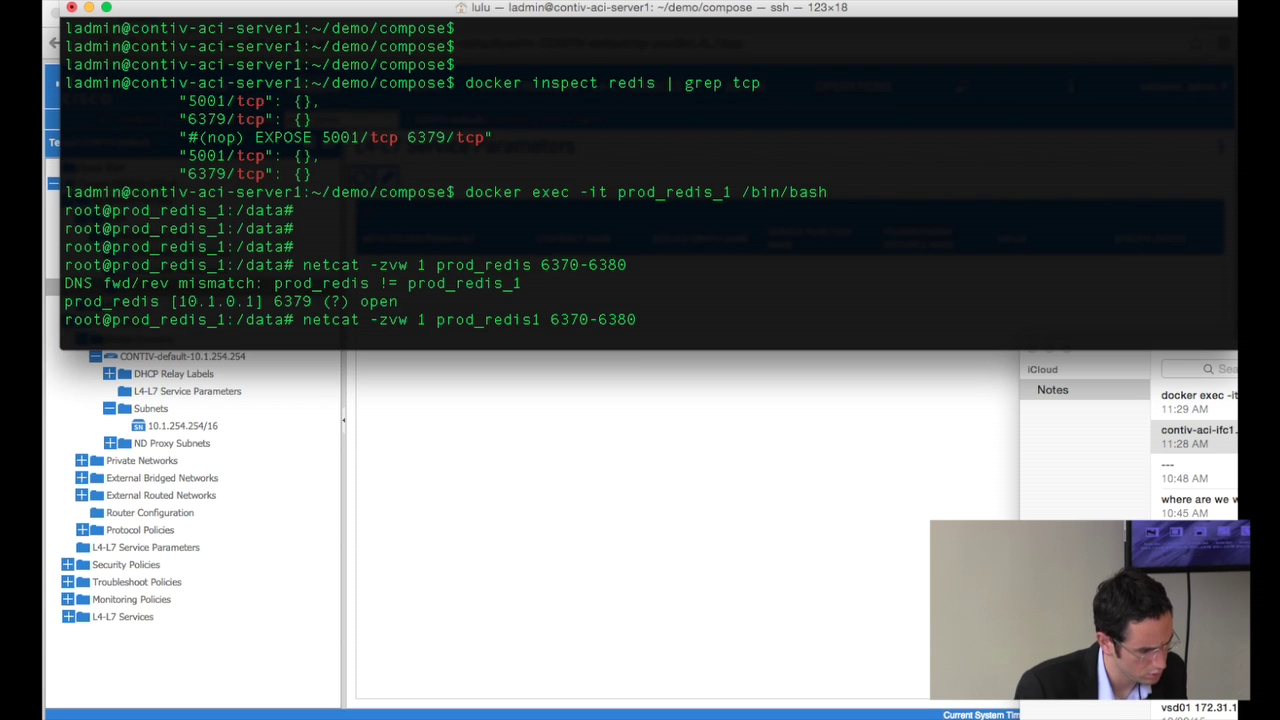
pyautogui.hotkey('ctrl', 'c')
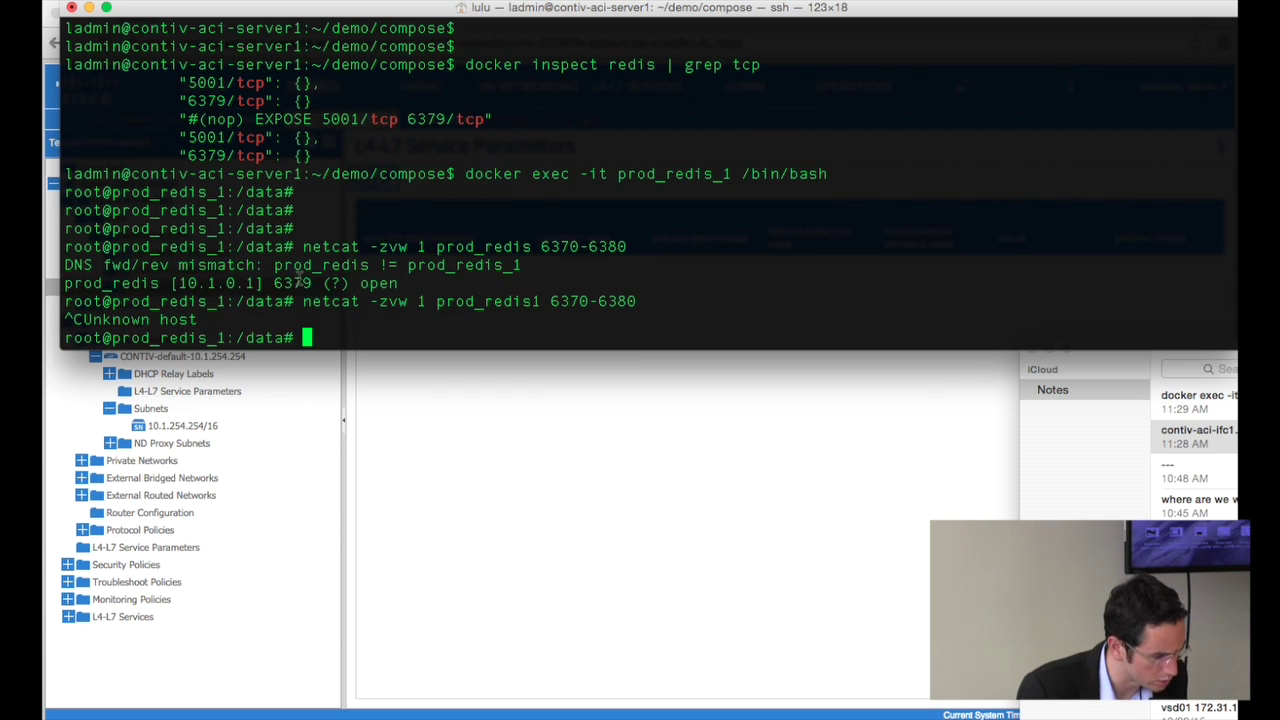
# Highlight port 6379 in the earlier scan output, rerun the prod_redis1 scan and interrupt it
pyautogui.moveTo(274, 283); pyautogui.dragTo(349, 283)
pyautogui.click(401, 283)
pyautogui.press('Up')
pyautogui.press('Return')
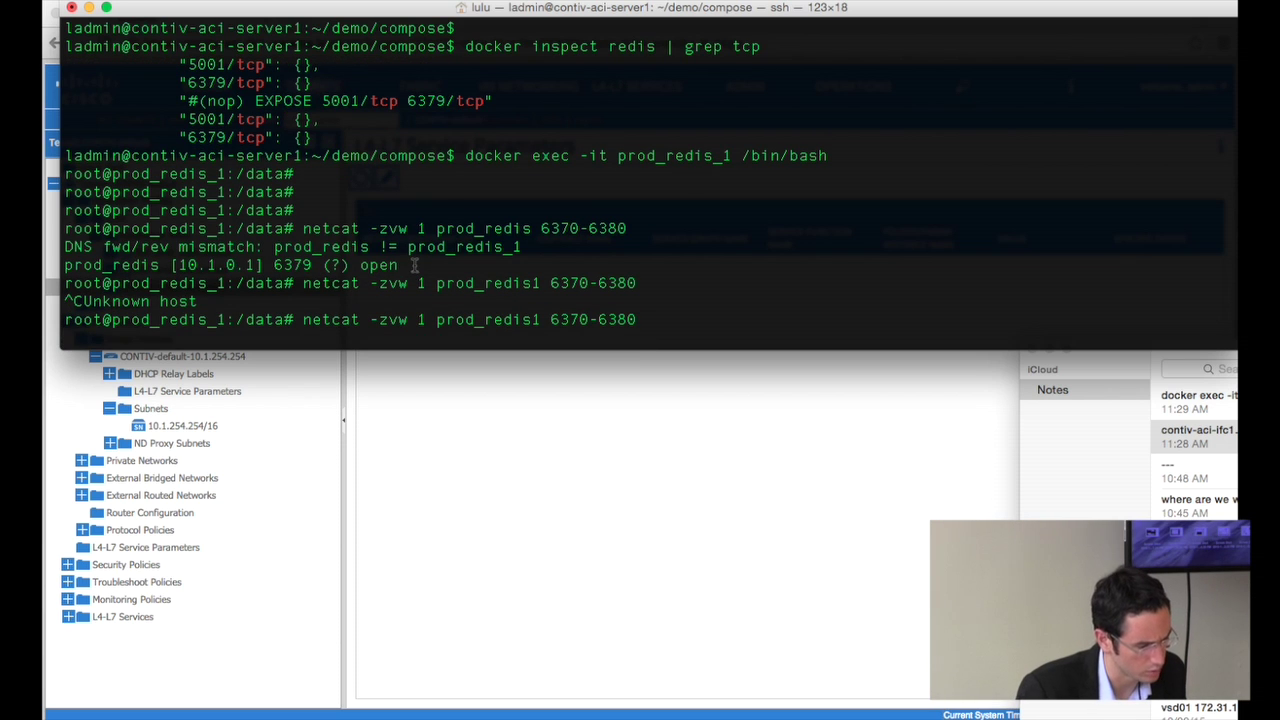
pyautogui.write('c')
pyautogui.press('Up')
pyautogui.hotkey('ctrl', 'c')
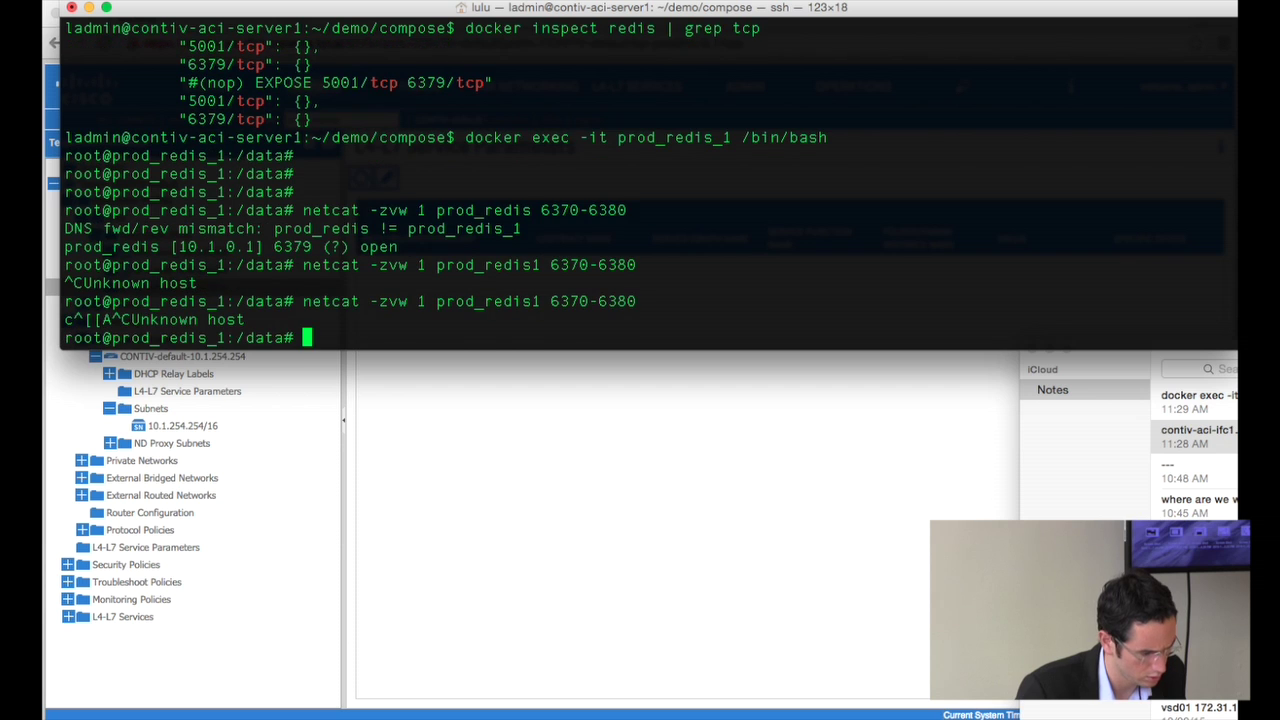
# Rerun the netcat scan of prod_redis on ports 6370-6380 and highlight its output
pyautogui.press('Up')
pyautogui.press('Up')
pyautogui.press('Up')
pyautogui.press('Return')
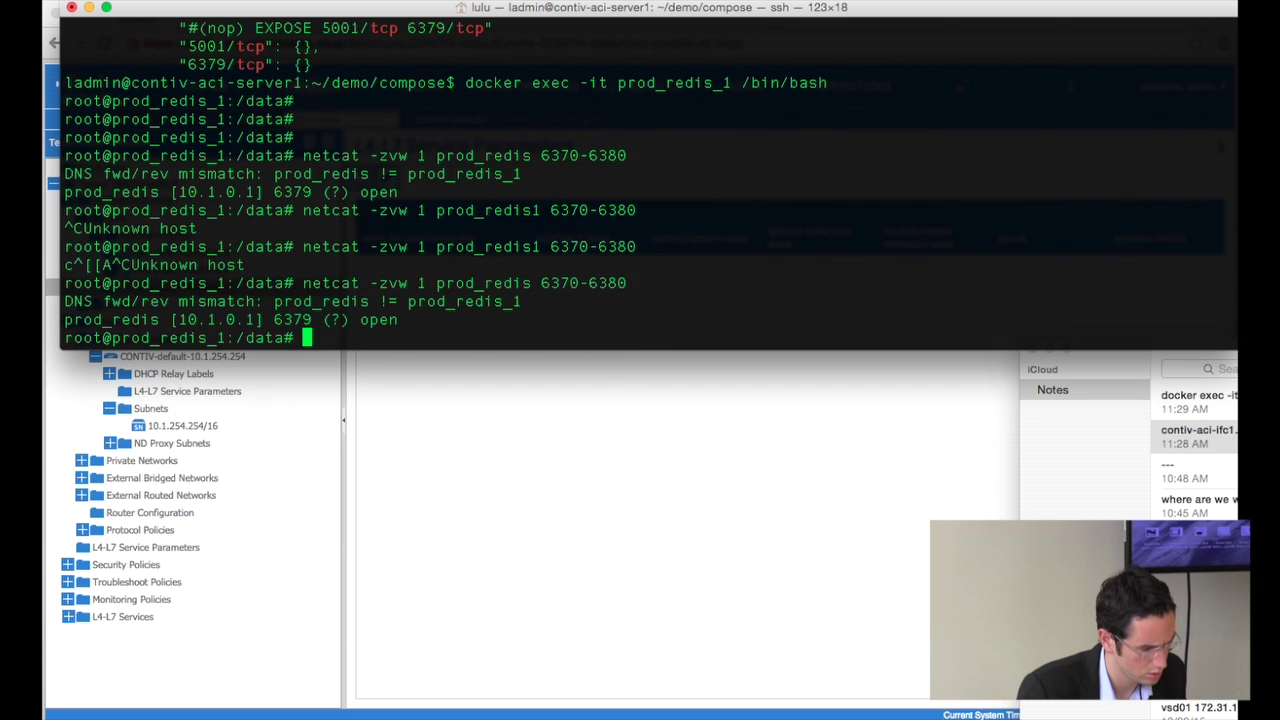
pyautogui.moveTo(405, 320); pyautogui.dragTo(93, 305)
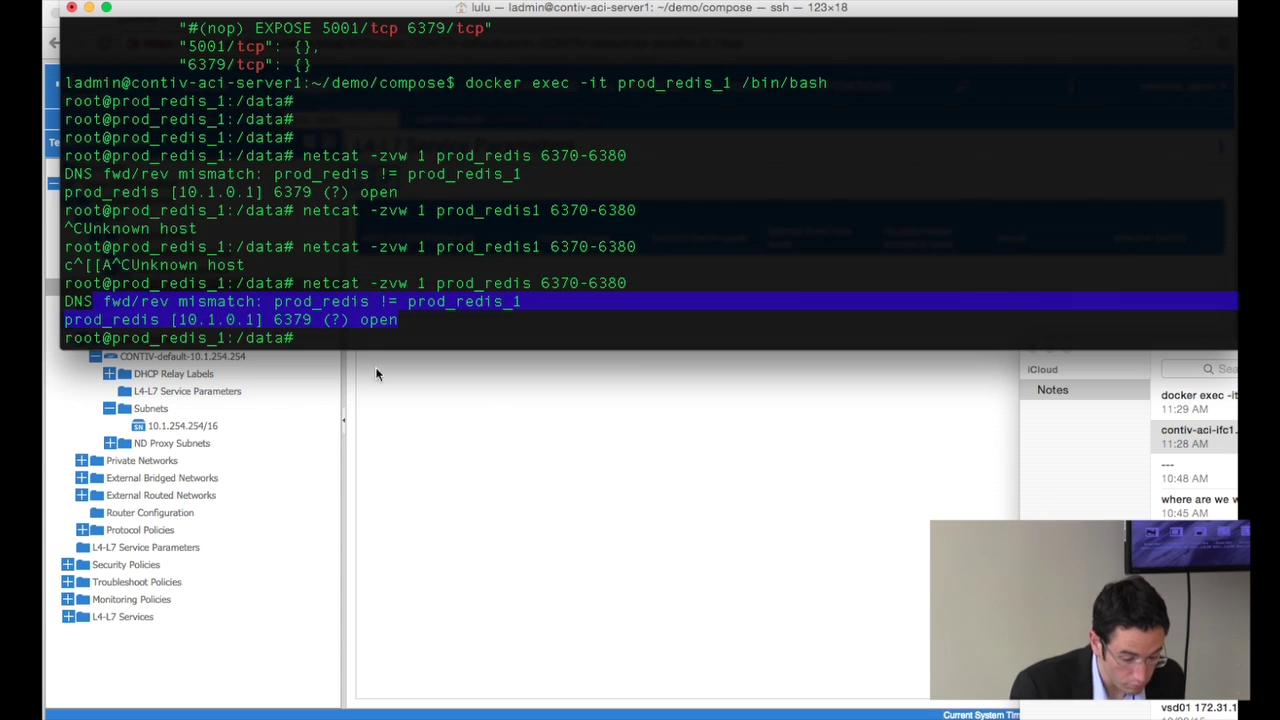
# Exit the prod_redis_1 container shell to return to the contiv-aci-server1 prompt
pyautogui.press('super+Tab')
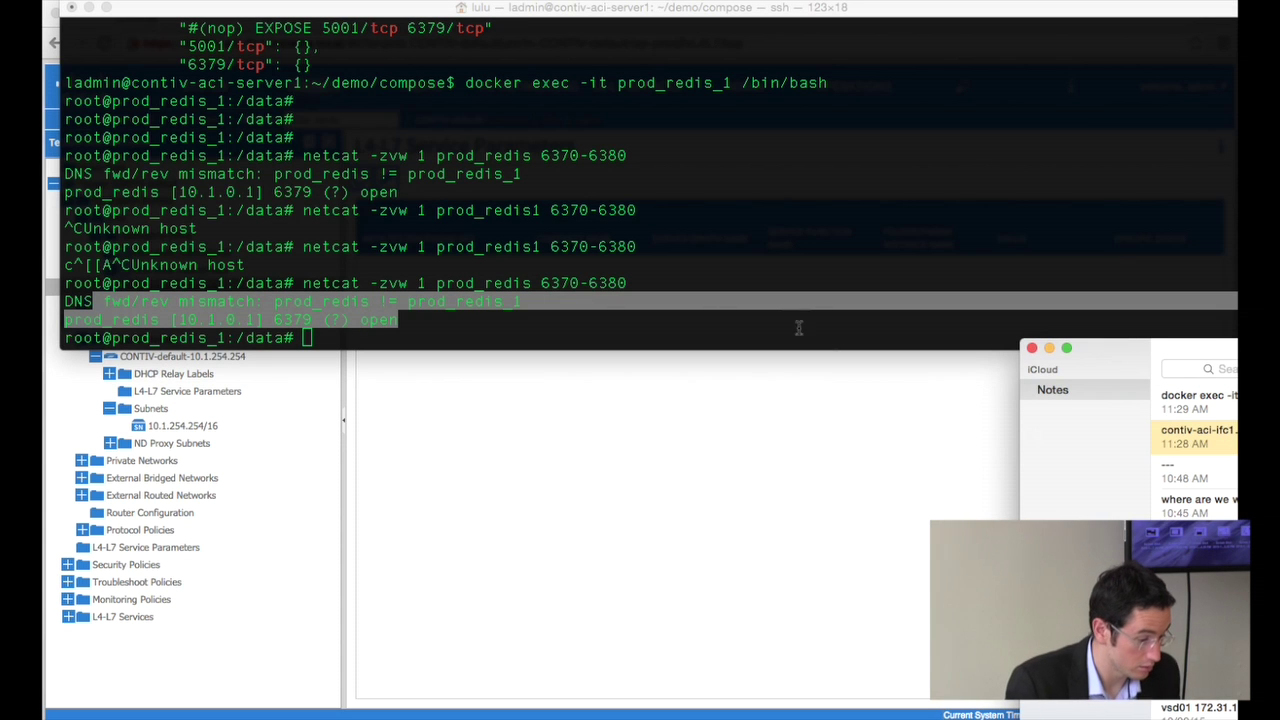
pyautogui.click(749, 266)
pyautogui.press('Return')
pyautogui.press('Return')
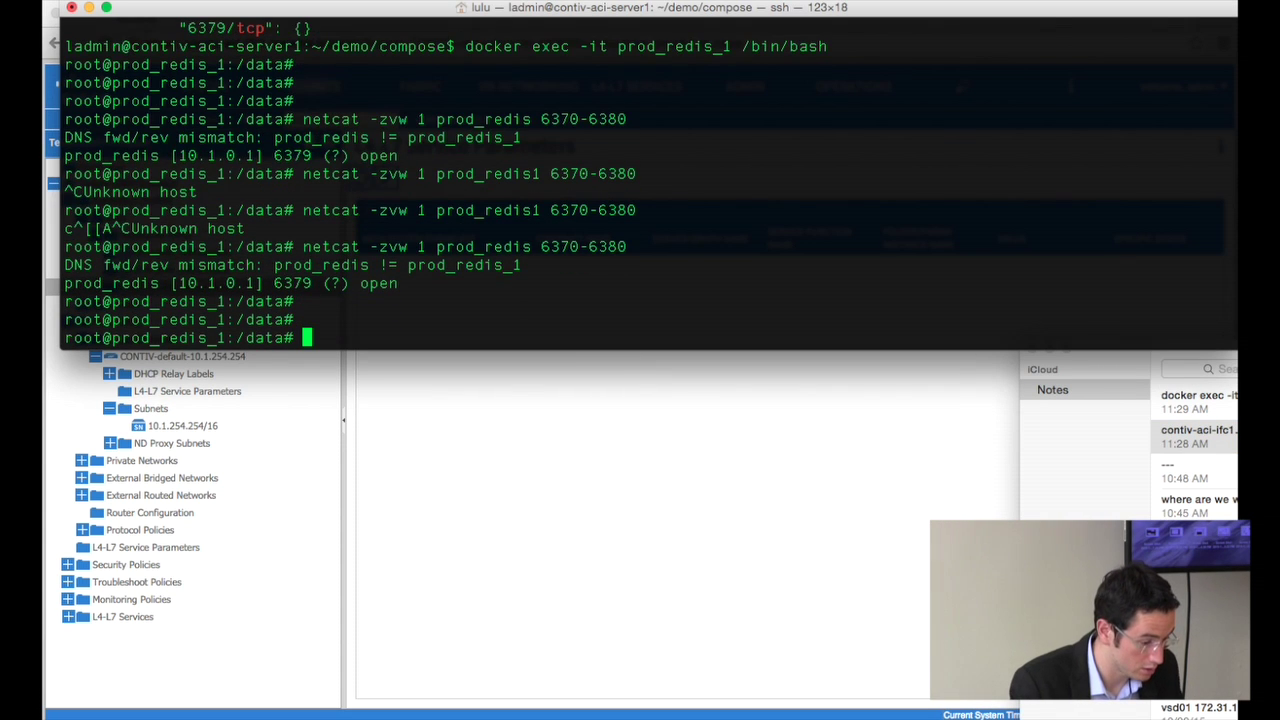
pyautogui.write('exit')
pyautogui.press('Return')
pyautogui.press('Up')
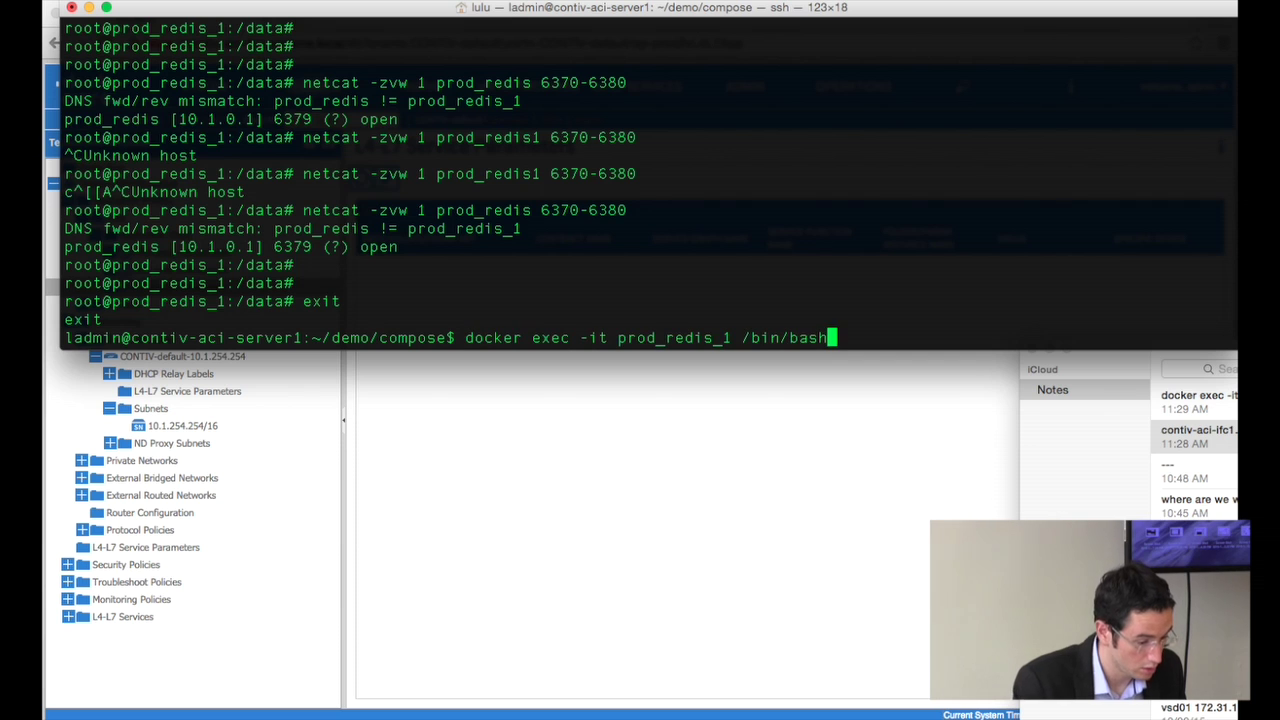
pyautogui.hotkey('ctrl', 'c')
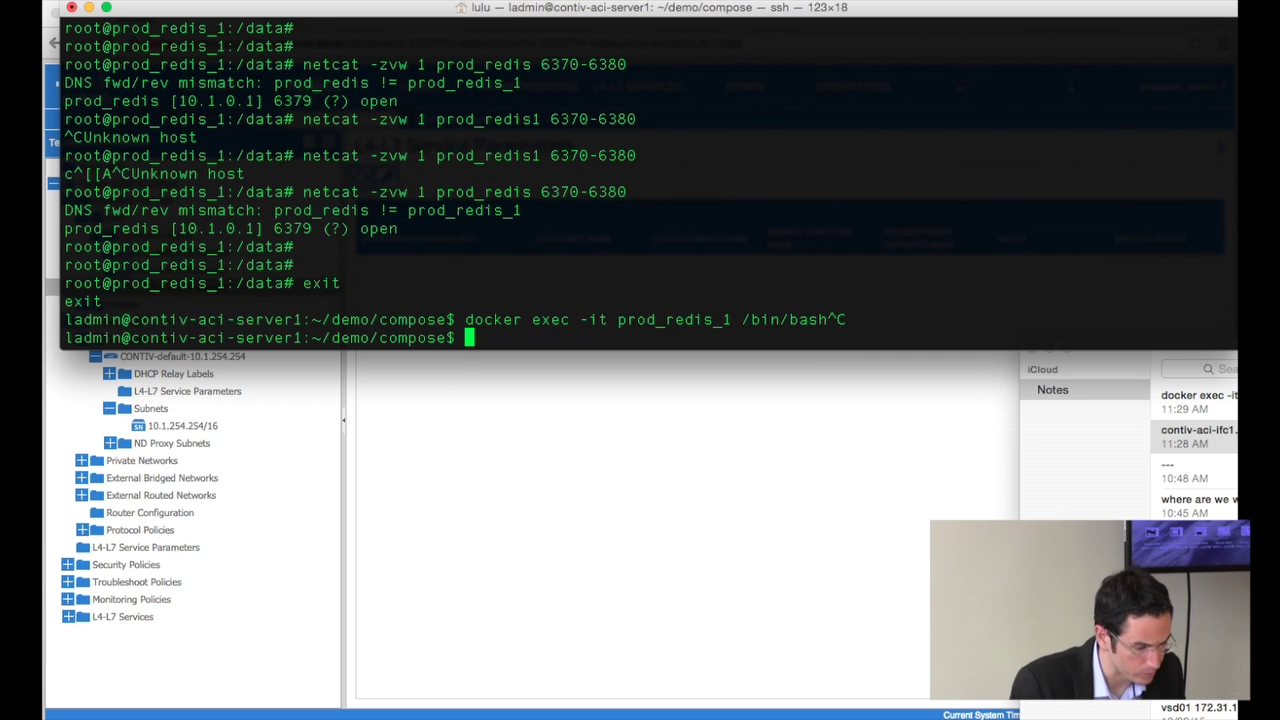
pyautogui.press('Up')
pyautogui.press('Up')
pyautogui.press('Up')
pyautogui.press('Up')
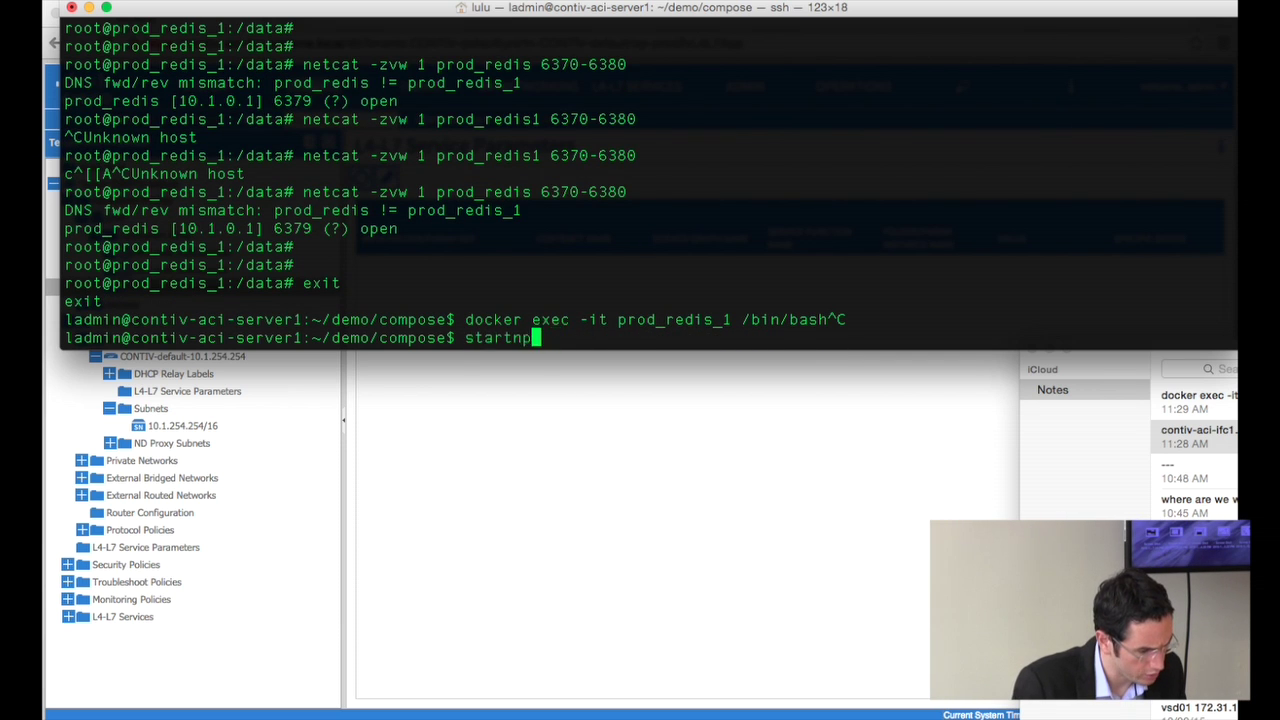
pyautogui.hotkey('ctrl', 'c')
# List the contents of the ~/demo/compose directory in long format
pyautogui.press('Return')
pyautogui.write('ls -l')
pyautogui.press('Return')
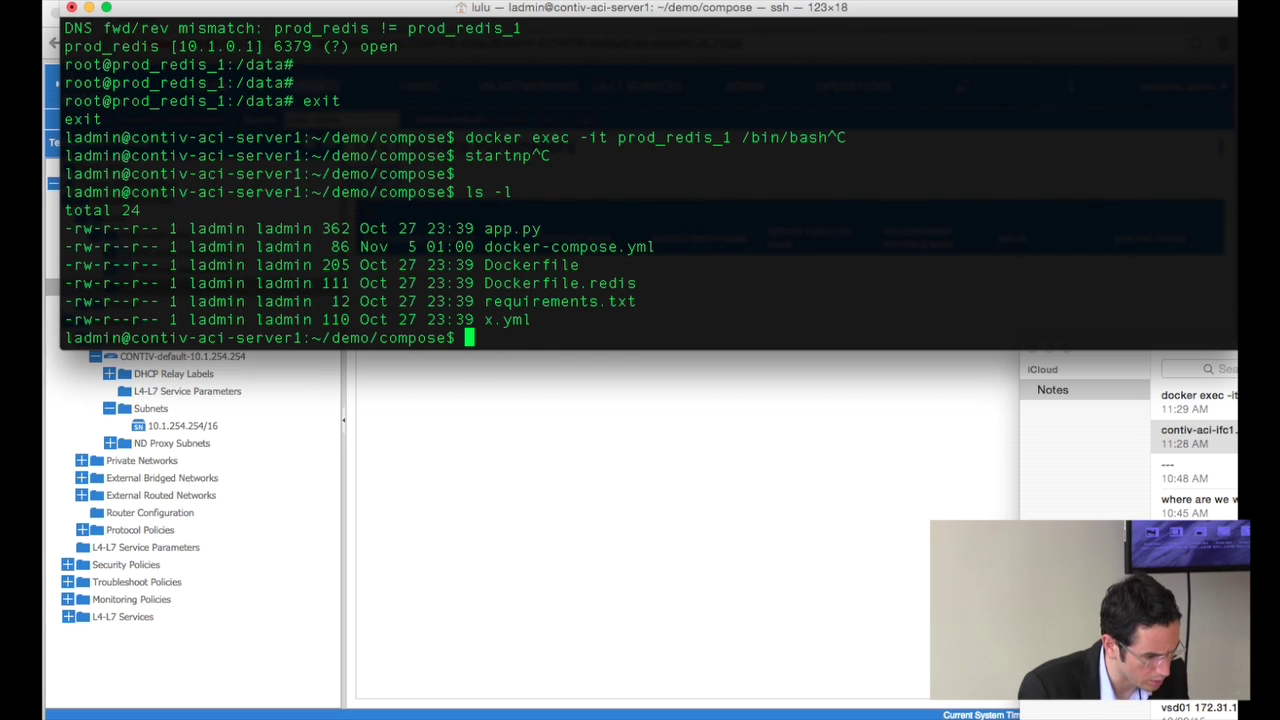
# Run docker-compose without arguments to display its command usage and global options
pyautogui.write('docker')
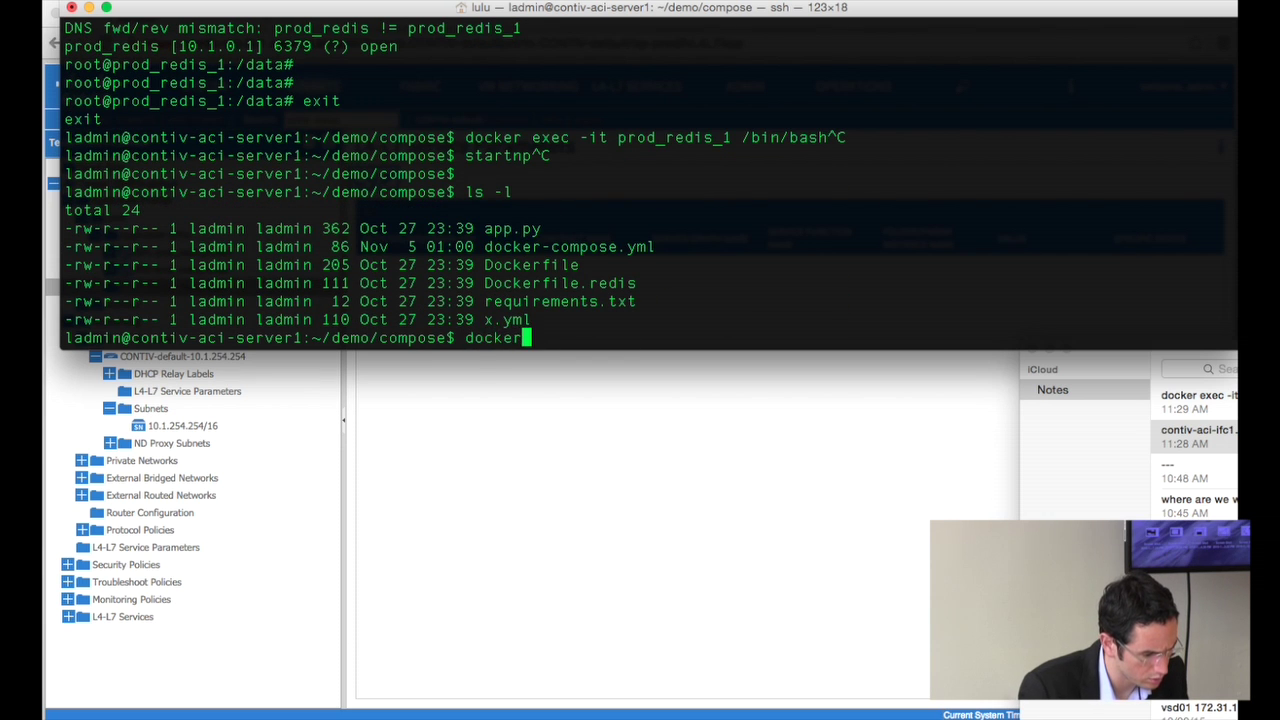
pyautogui.write('-compose')
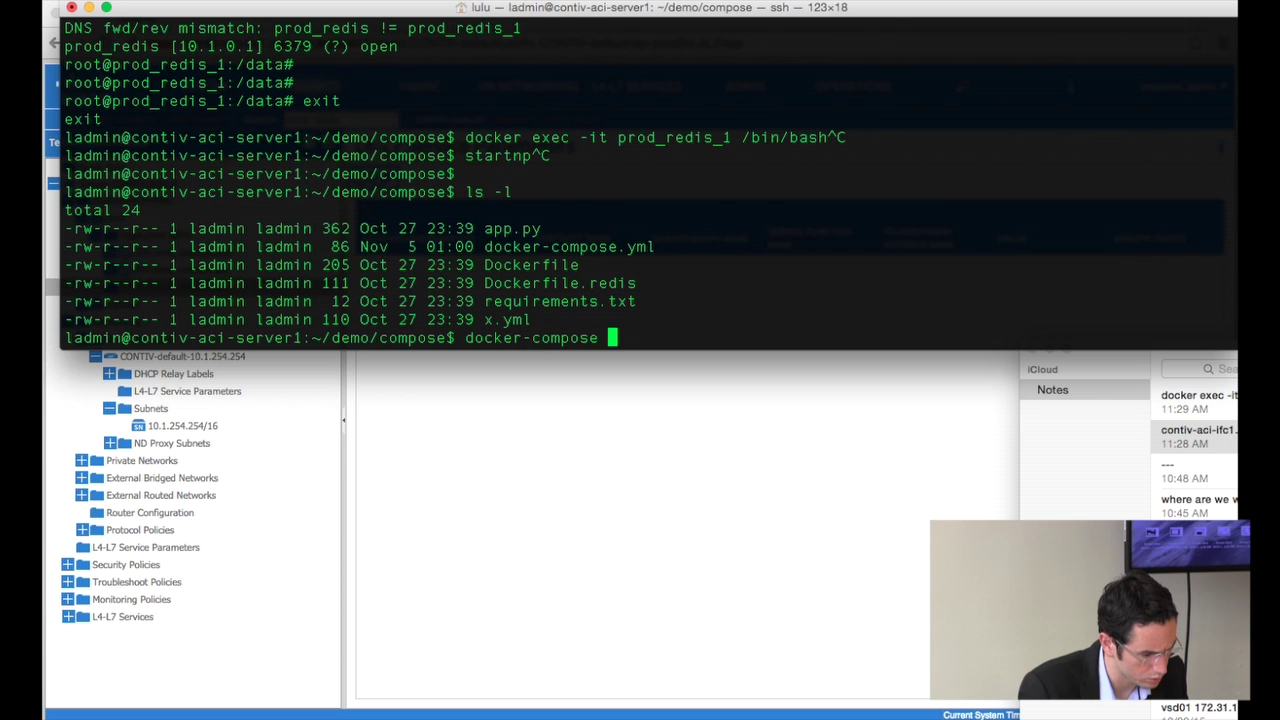
pyautogui.press('Return')
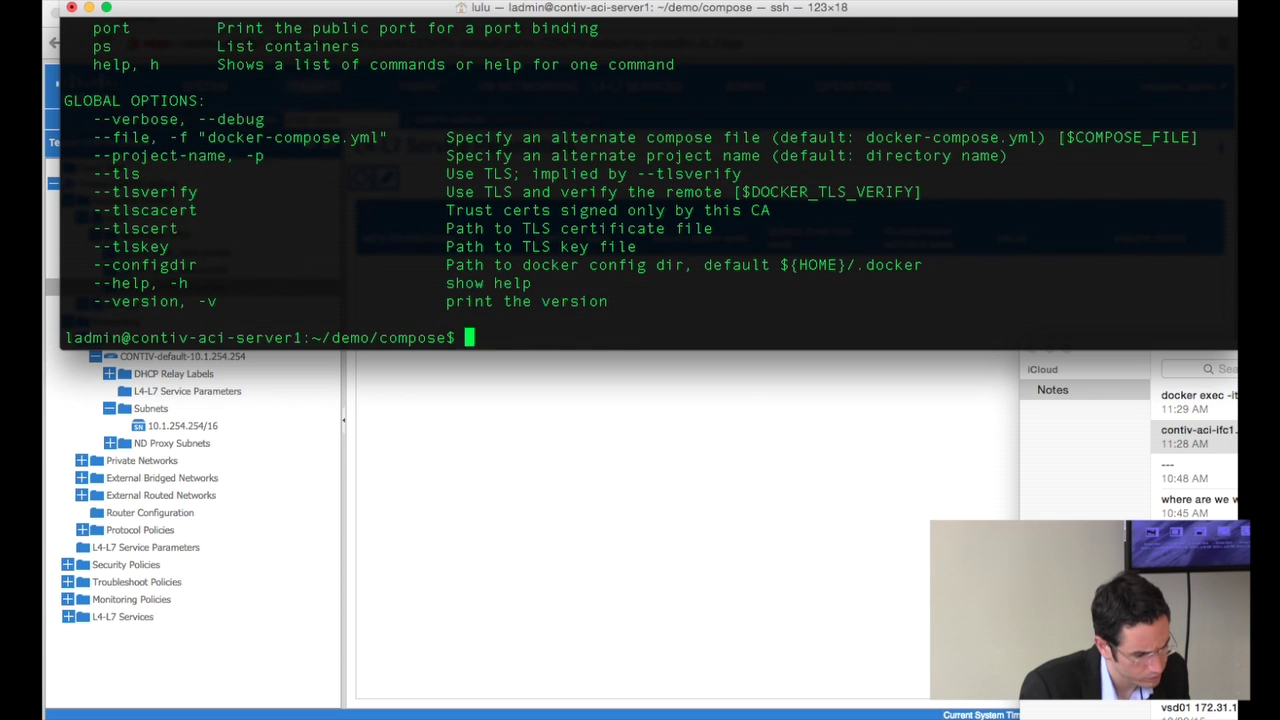
pyautogui.press('Up')
pyautogui.press('BackSpace')
pyautogui.press('BackSpace')
pyautogui.press('BackSpace')
pyautogui.press('BackSpace')
pyautogui.press('BackSpace')
pyautogui.press('BackSpace')
pyautogui.press('BackSpace')
pyautogui.press('BackSpace')
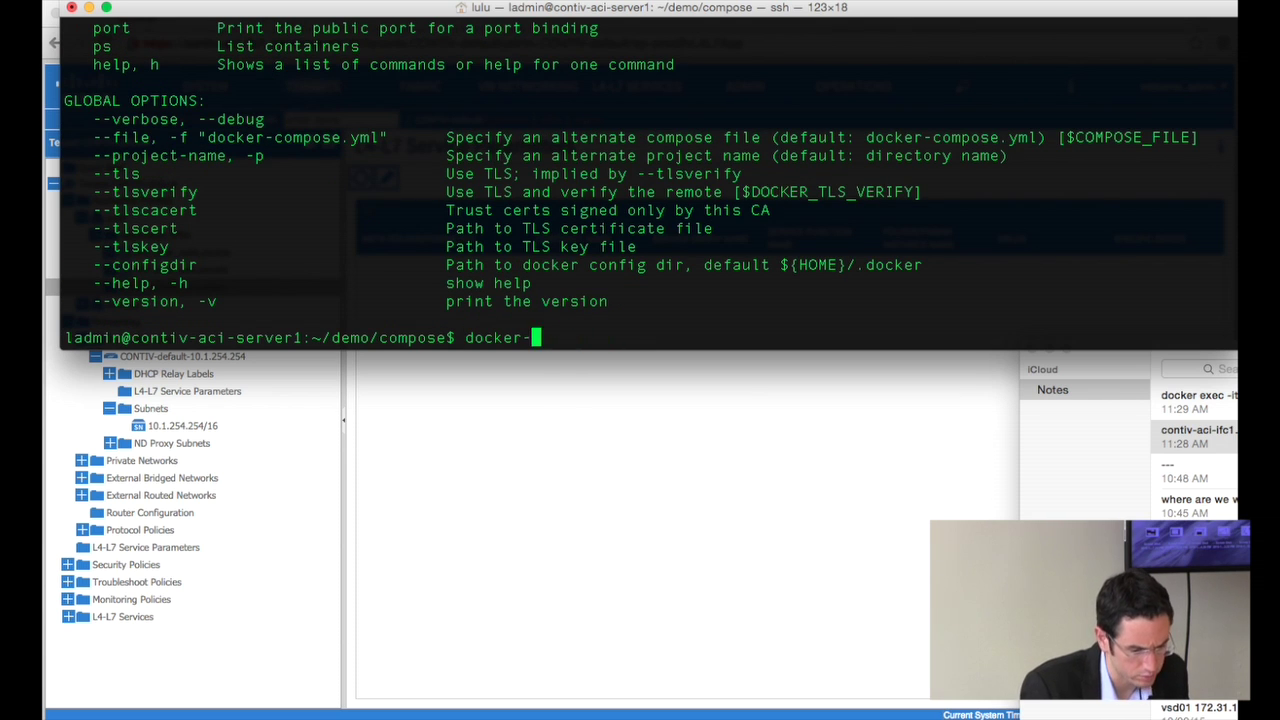
pyautogui.press('BackSpace')
pyautogui.press('BackSpace')
pyautogui.press('BackSpace')
pyautogui.press('BackSpace')
pyautogui.press('BackSpace')
pyautogui.press('BackSpace')
pyautogui.press('BackSpace')
pyautogui.press('BackSpace')
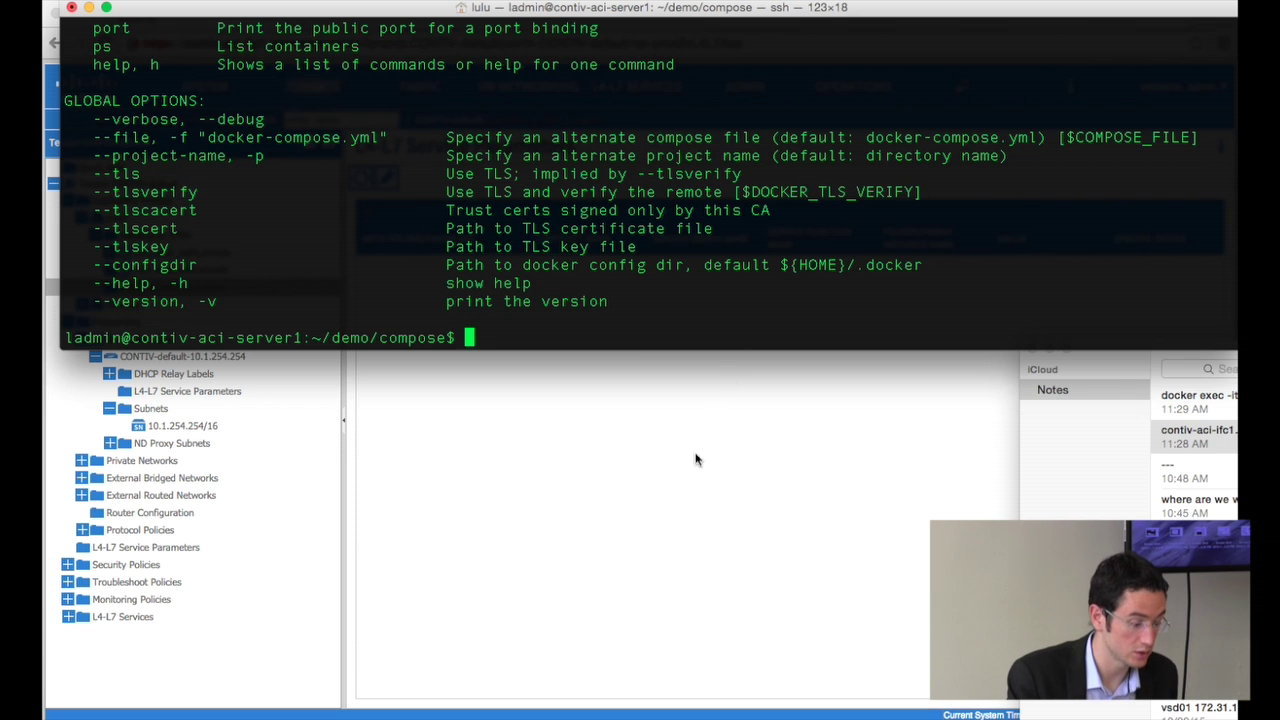
# Switch from the terminal to the APIC browser window for the CONTIV-default tenant
pyautogui.click(651, 605)
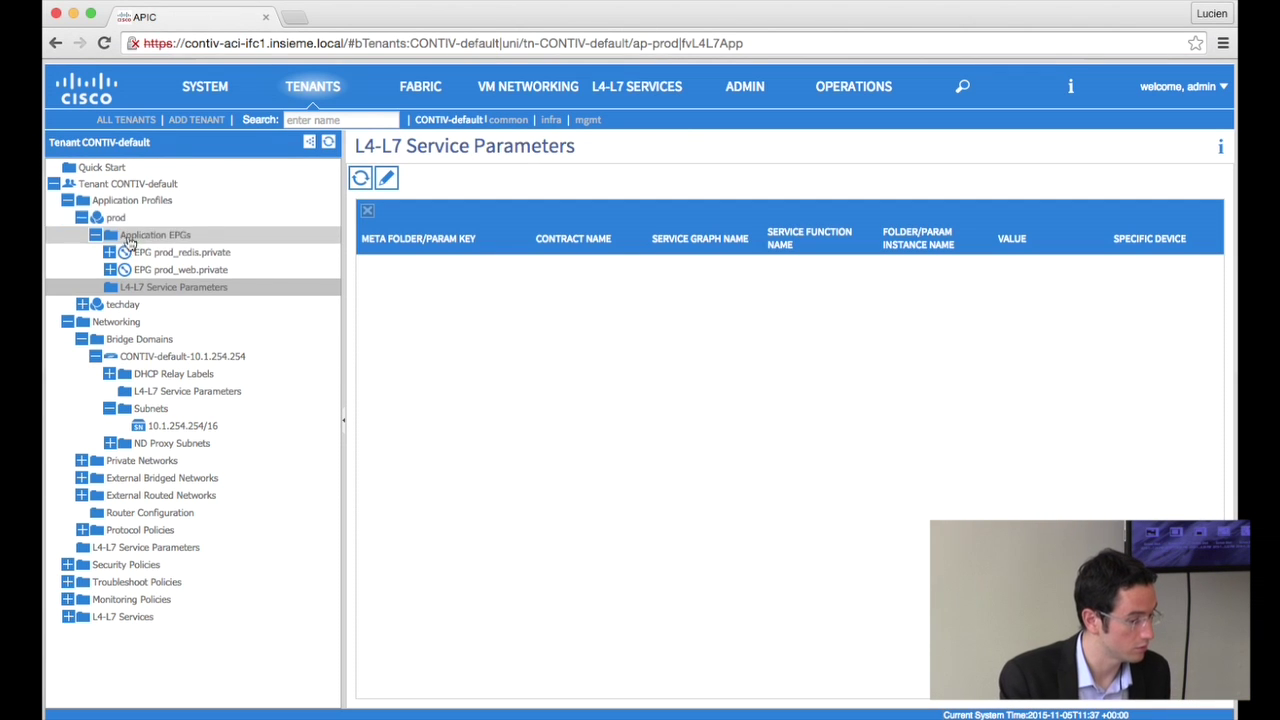